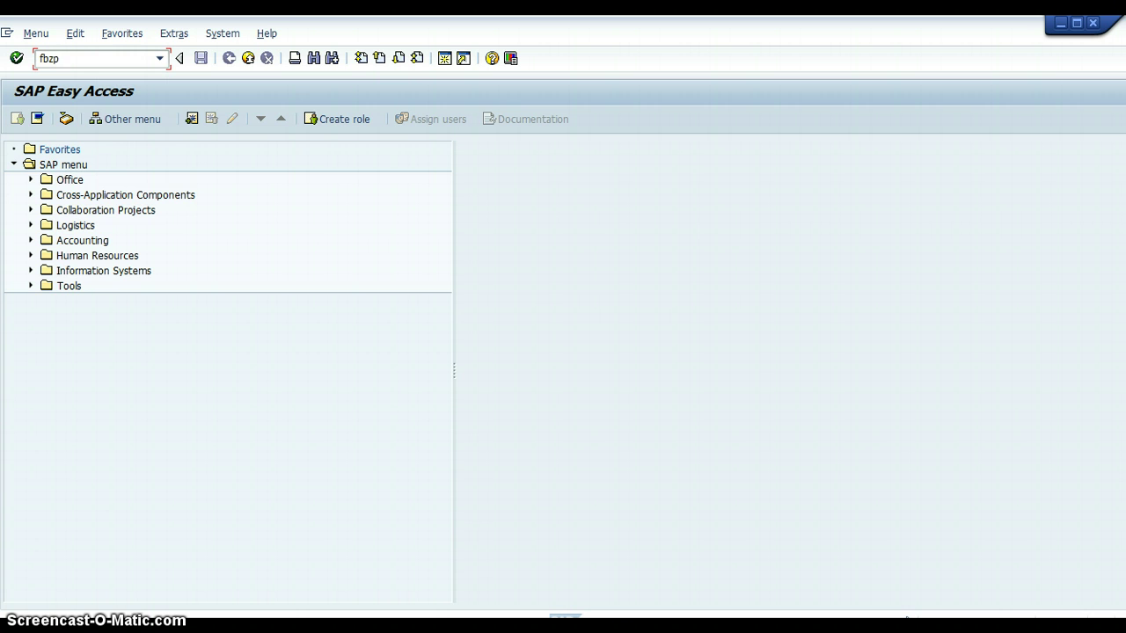
# - Run transaction FBZP to open the Maintain Payment Program customizing screen
pyautogui.press('Return')
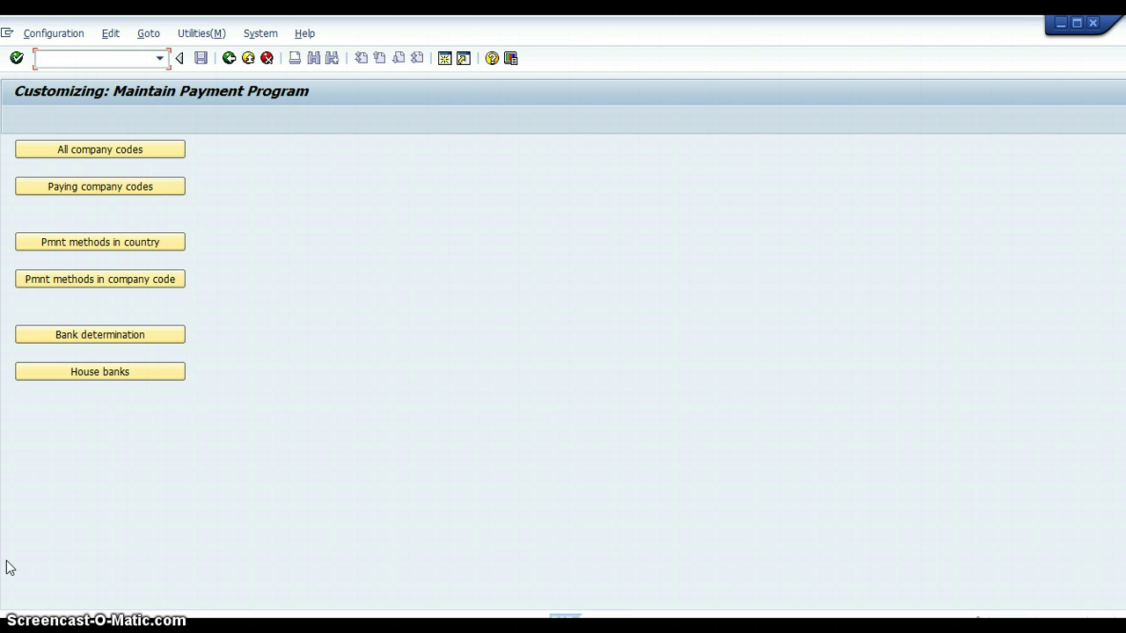
# - Open the All company codes overview of 449 company code entries
pyautogui.click(128, 151)
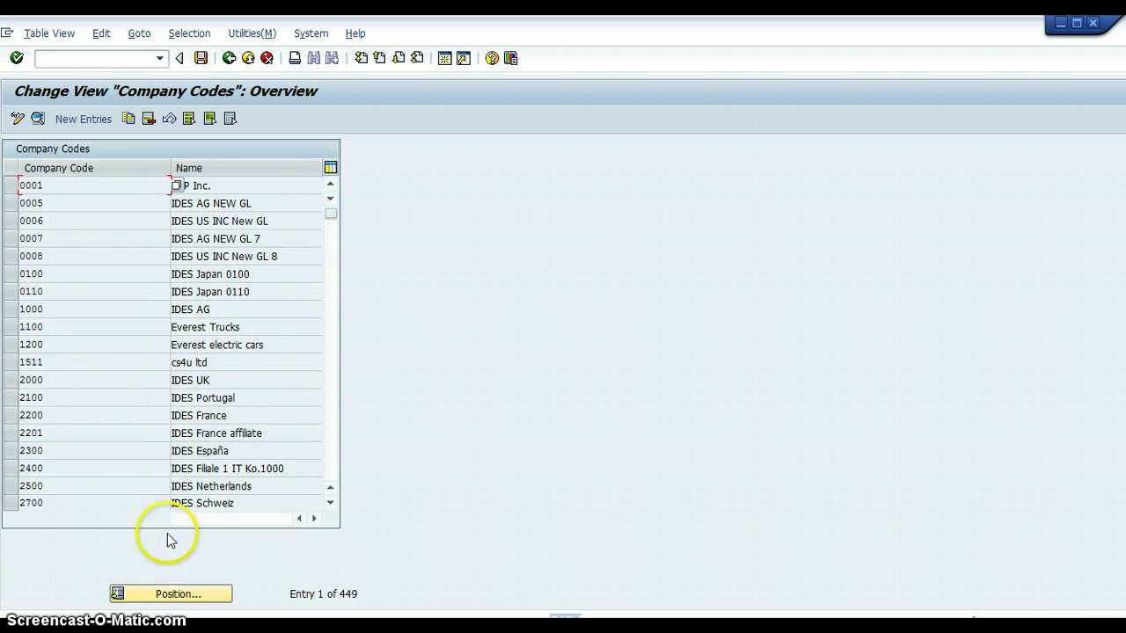
# - Position the company codes list on STAC and open its details
pyautogui.click(169, 595)
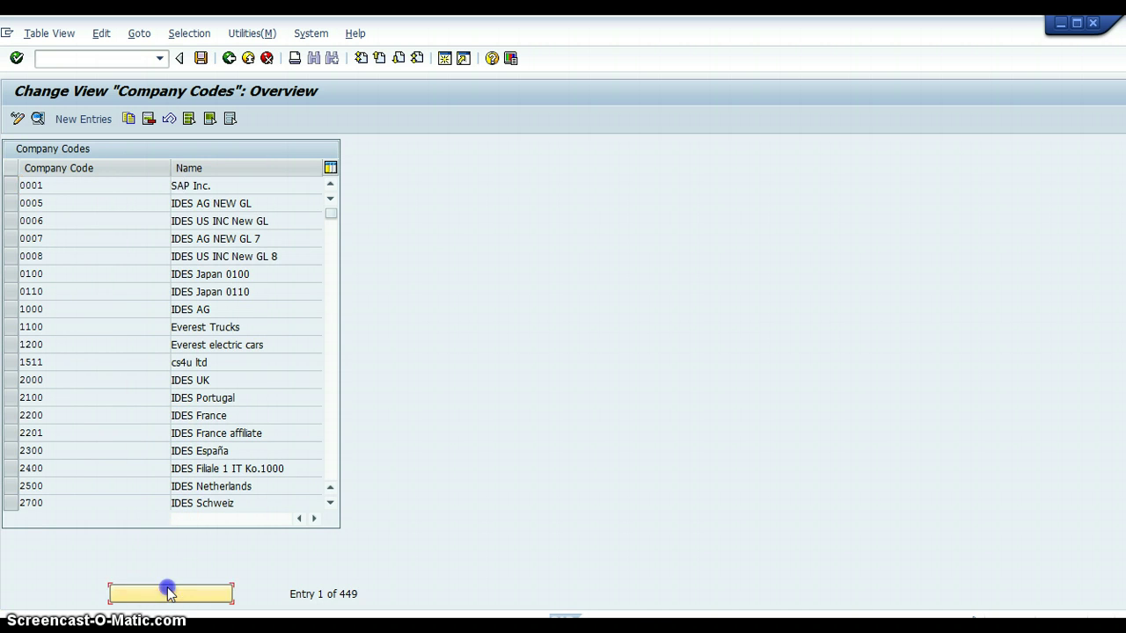
pyautogui.write('s')
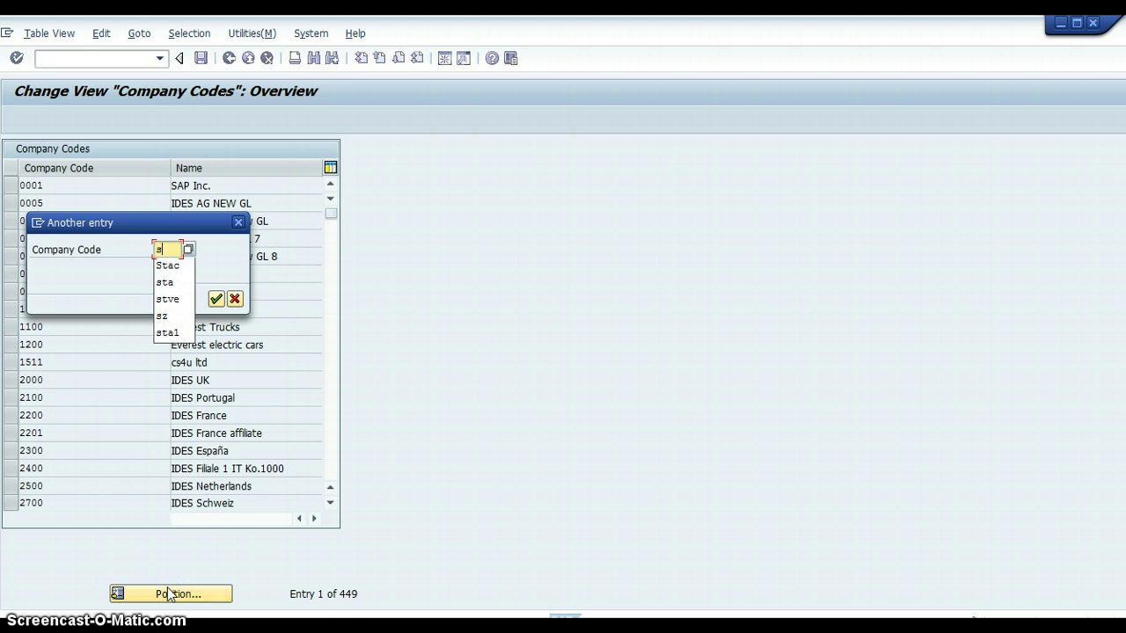
pyautogui.write('tac')
pyautogui.press('Return')
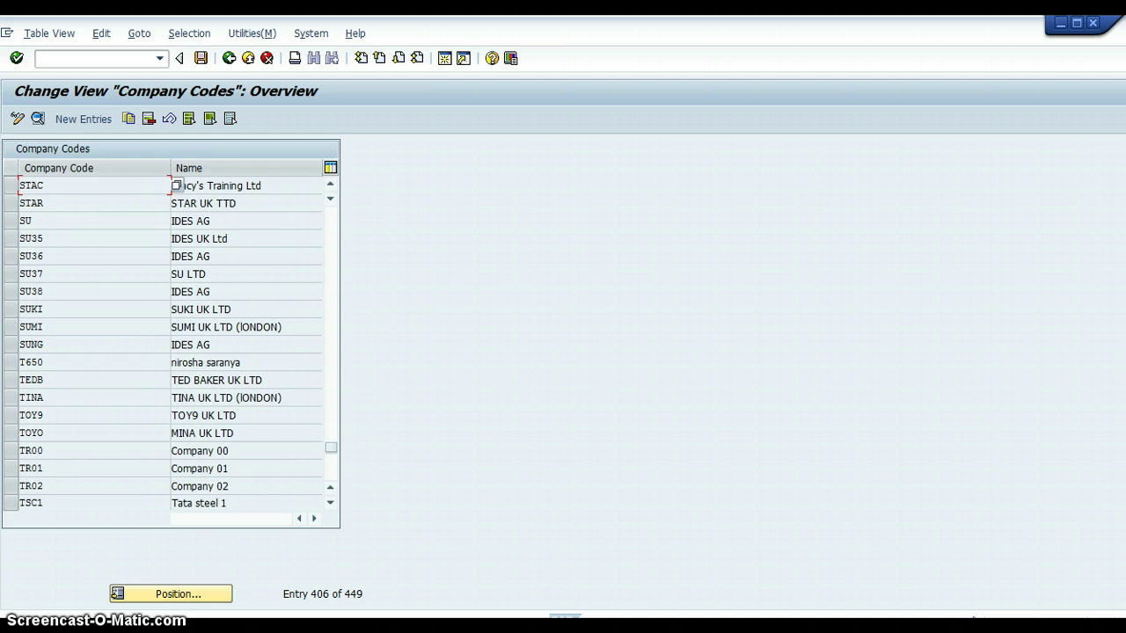
pyautogui.click(10, 184)
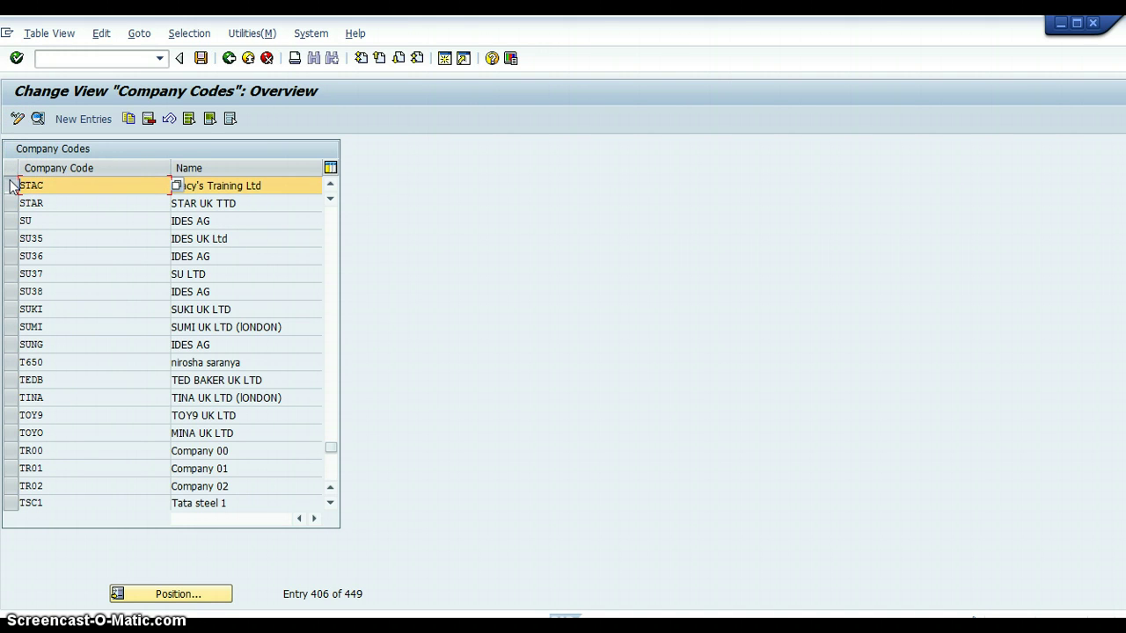
pyautogui.click(35, 123)
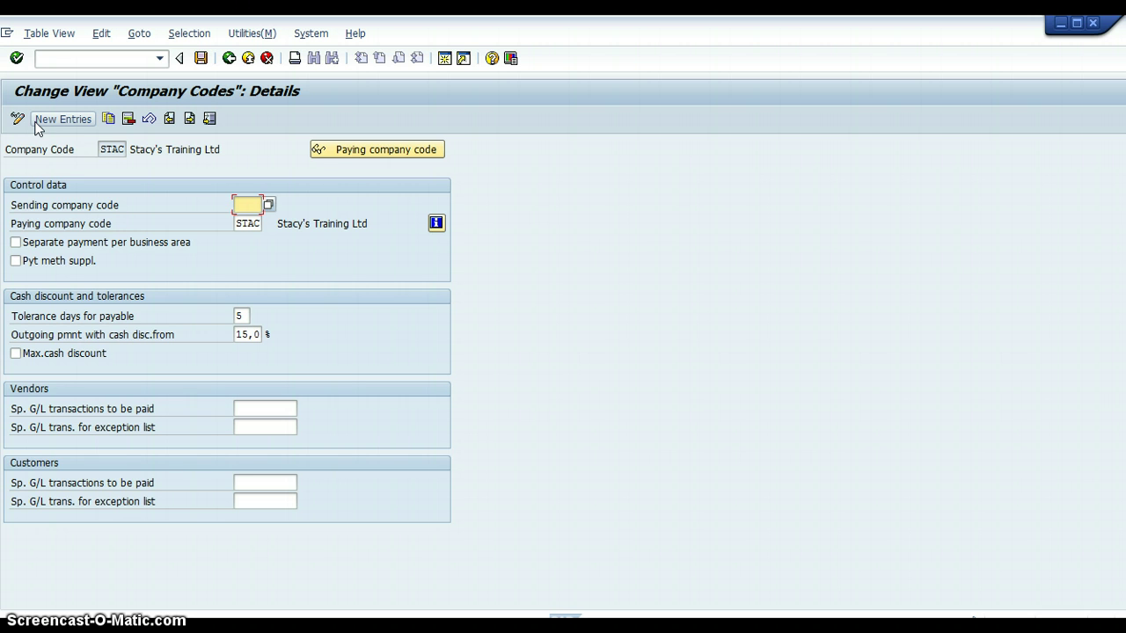
# - Check STAC's paying company code STAC and 5 tolerance days, then return to the overview
pyautogui.click(37, 120)
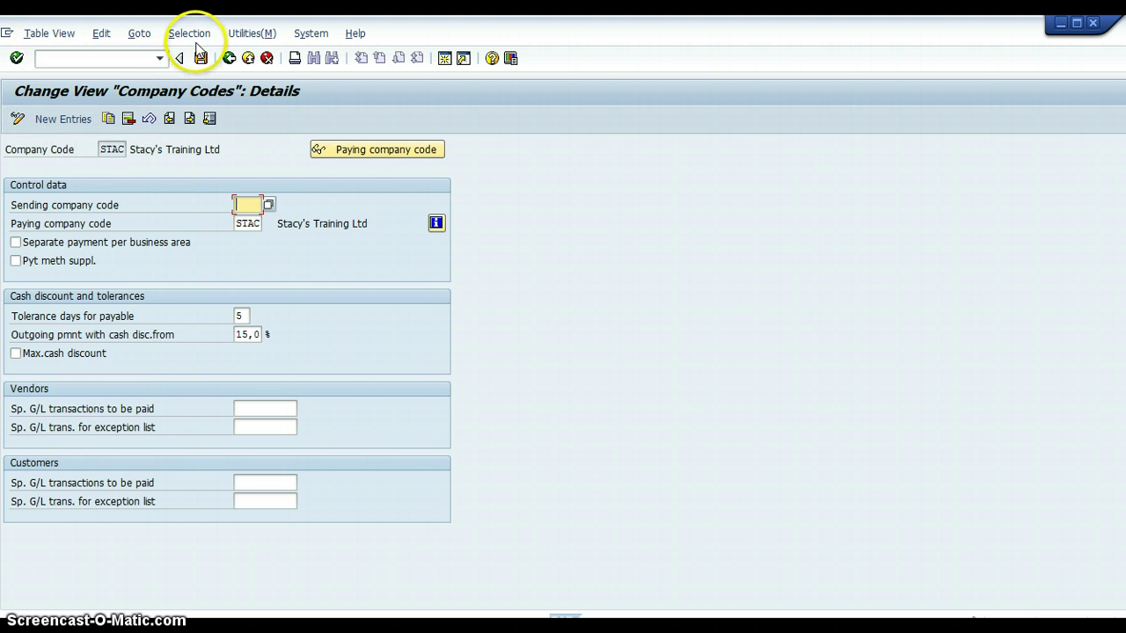
pyautogui.click(229, 58)
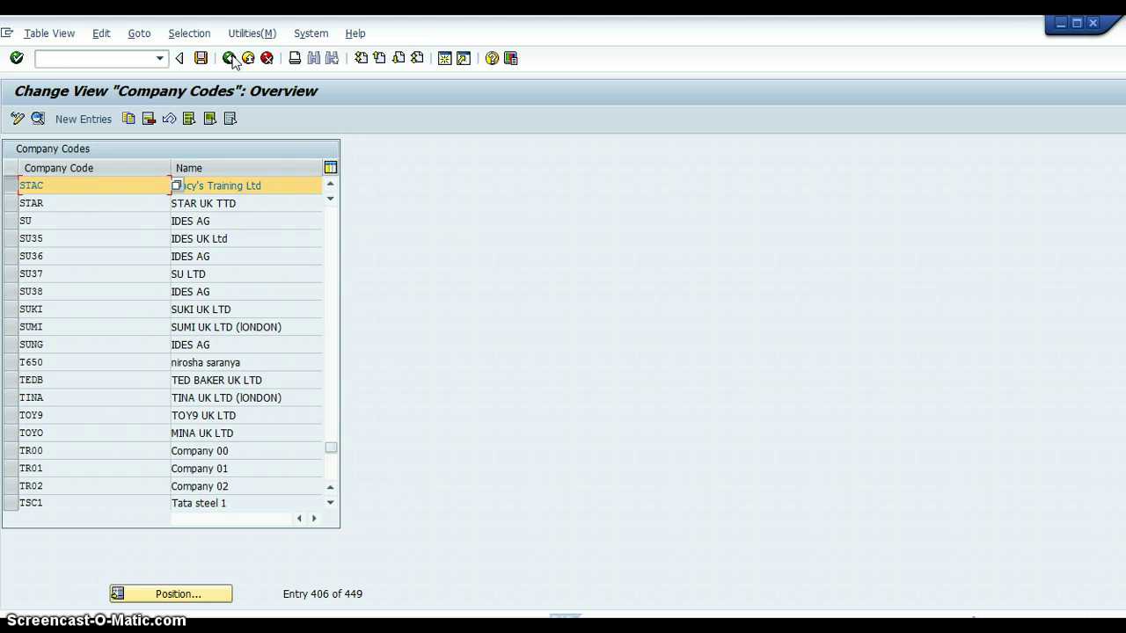
# - Open STAC's paying company code details, with 1,00 GBP minimum incoming and outgoing amounts
pyautogui.click(228, 58)
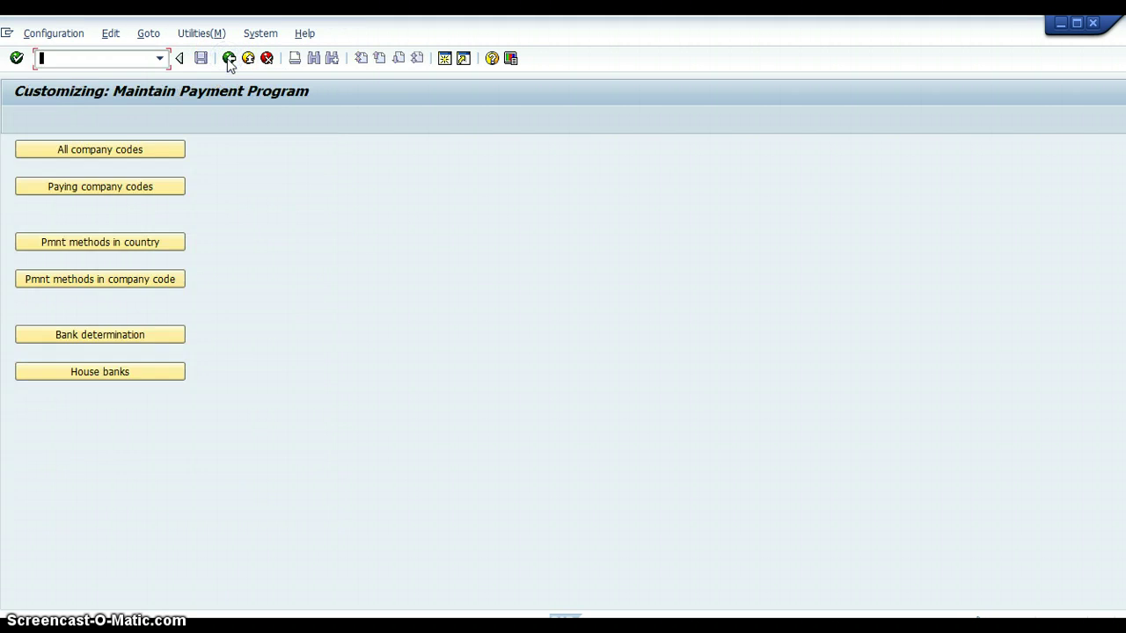
pyautogui.click(124, 184)
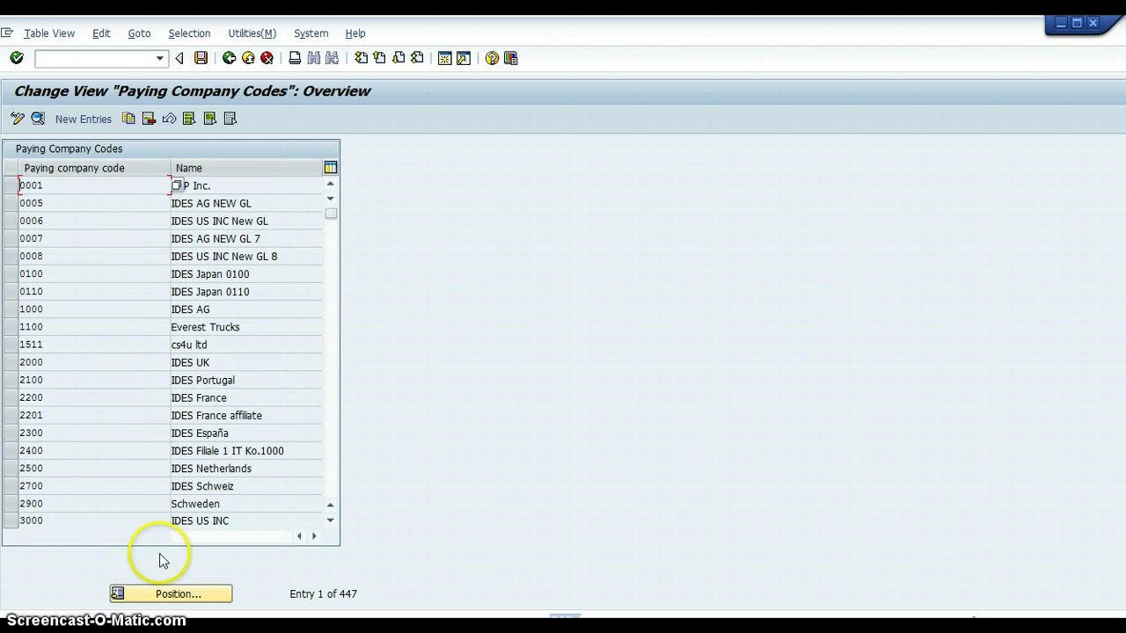
pyautogui.click(173, 595)
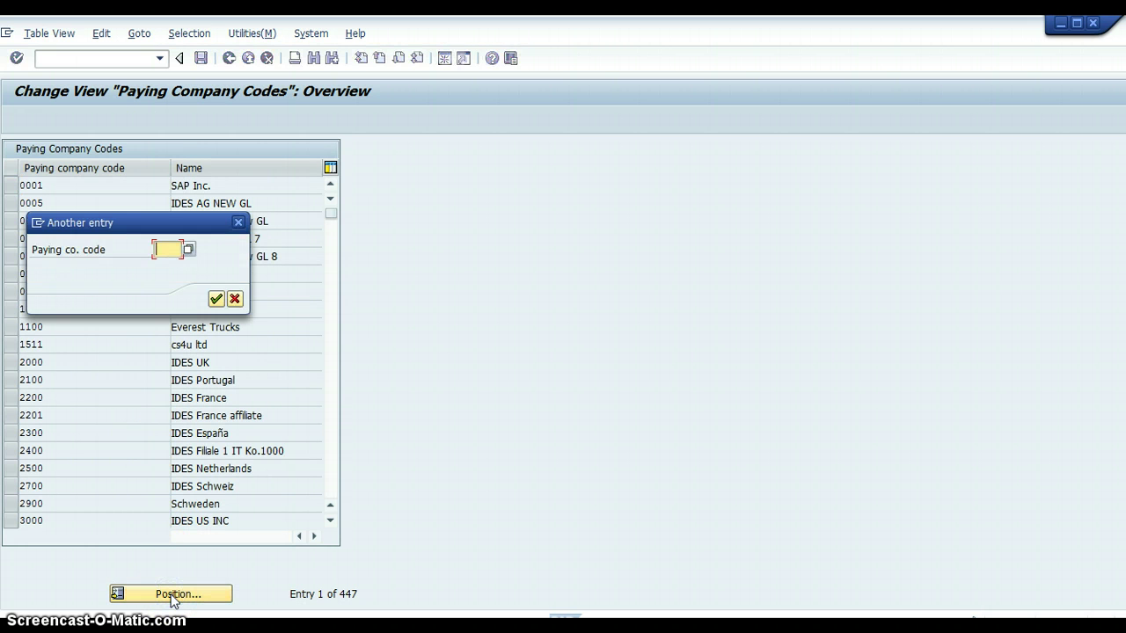
pyautogui.write('stac')
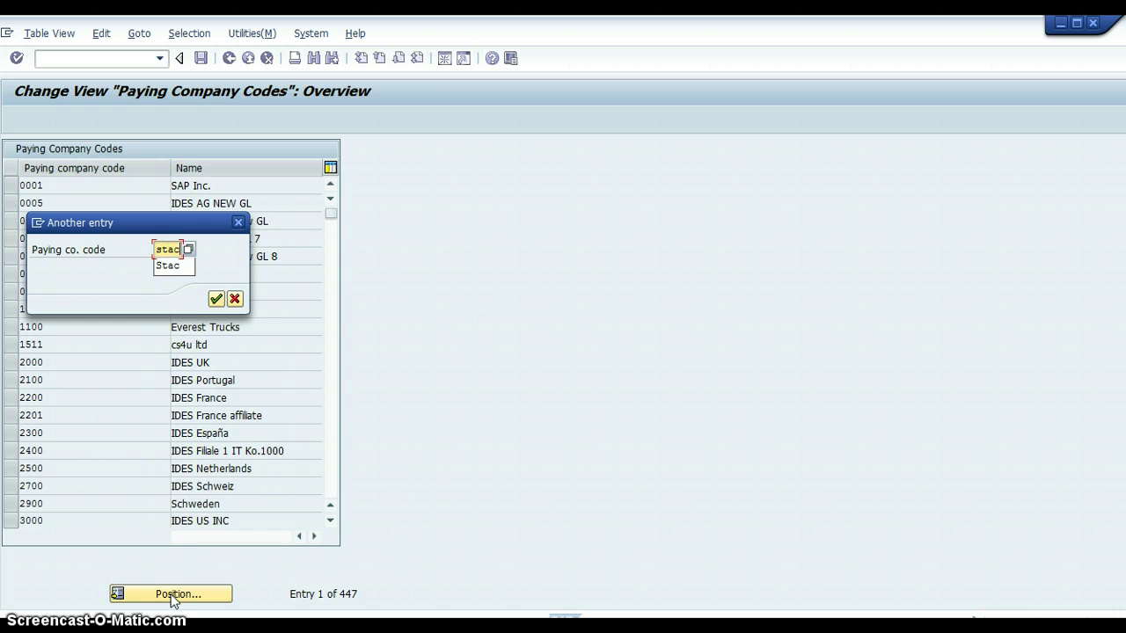
pyautogui.press('Return')
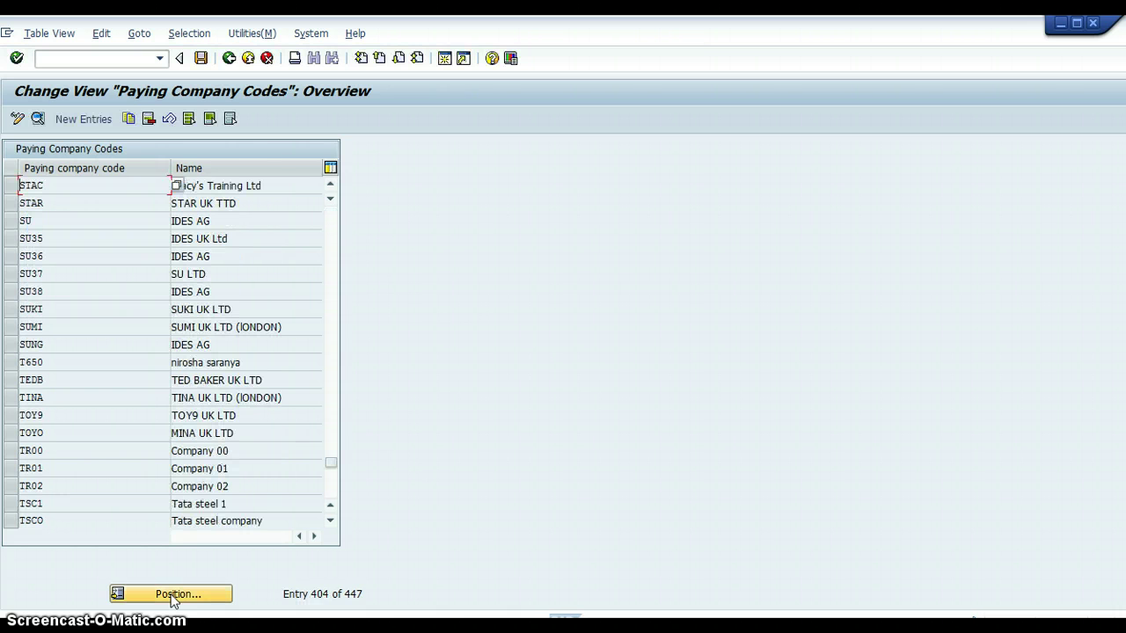
pyautogui.click(11, 189)
pyautogui.click(37, 119)
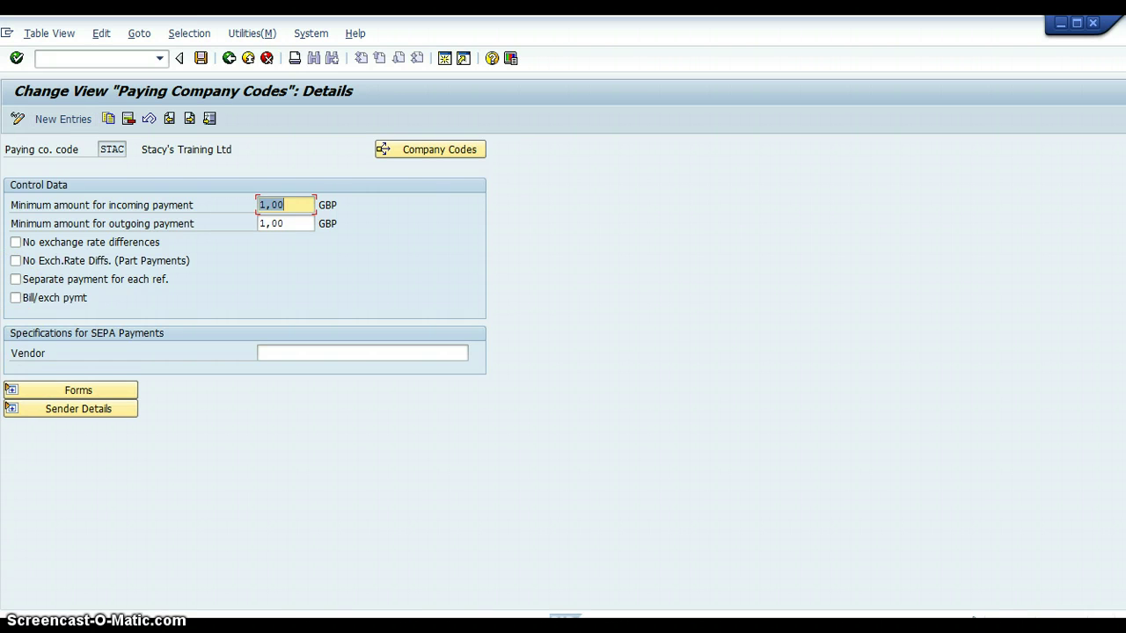
# - Review STAC's payment advice form F110_D_AVIS and its sender texts (text ID BPIT)
pyautogui.click(10, 389)
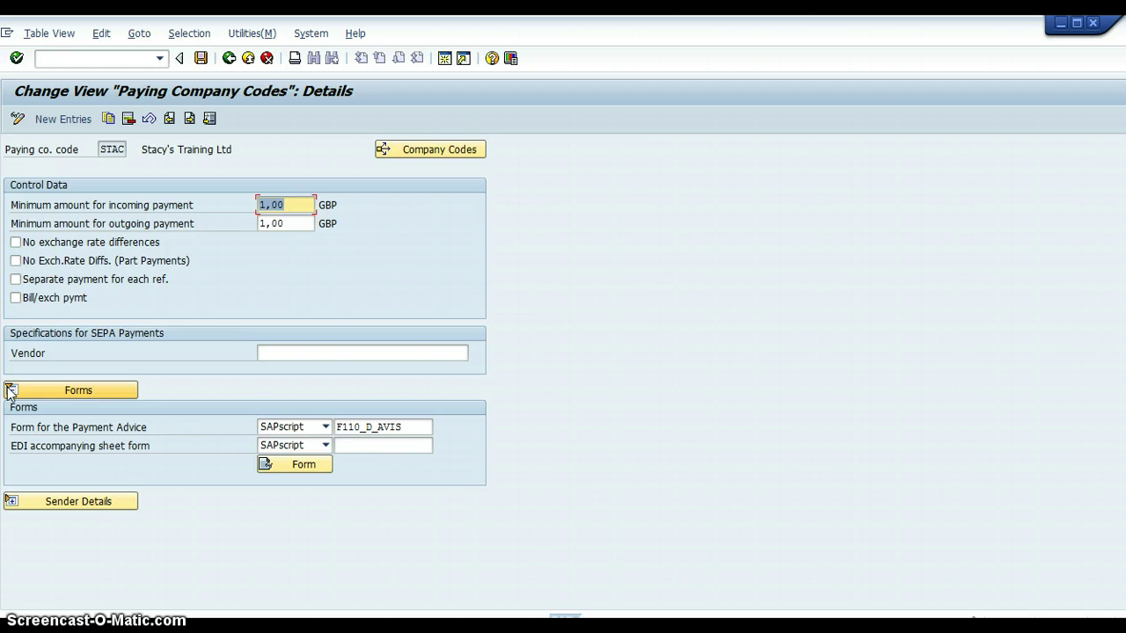
pyautogui.click(10, 502)
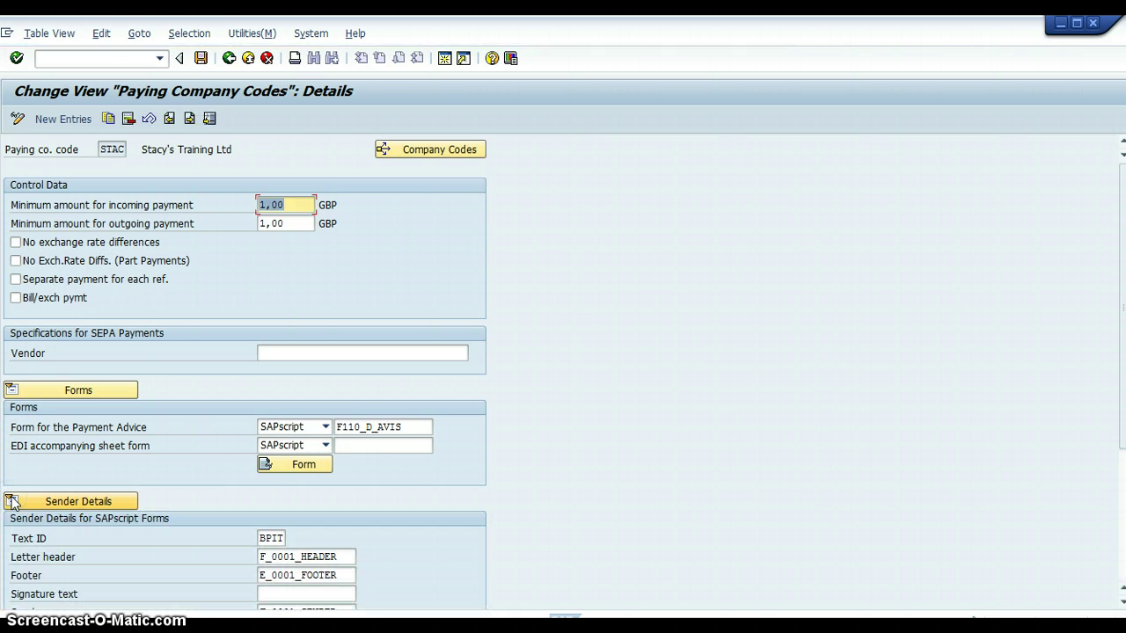
pyautogui.scroll(-4, 857, 335)
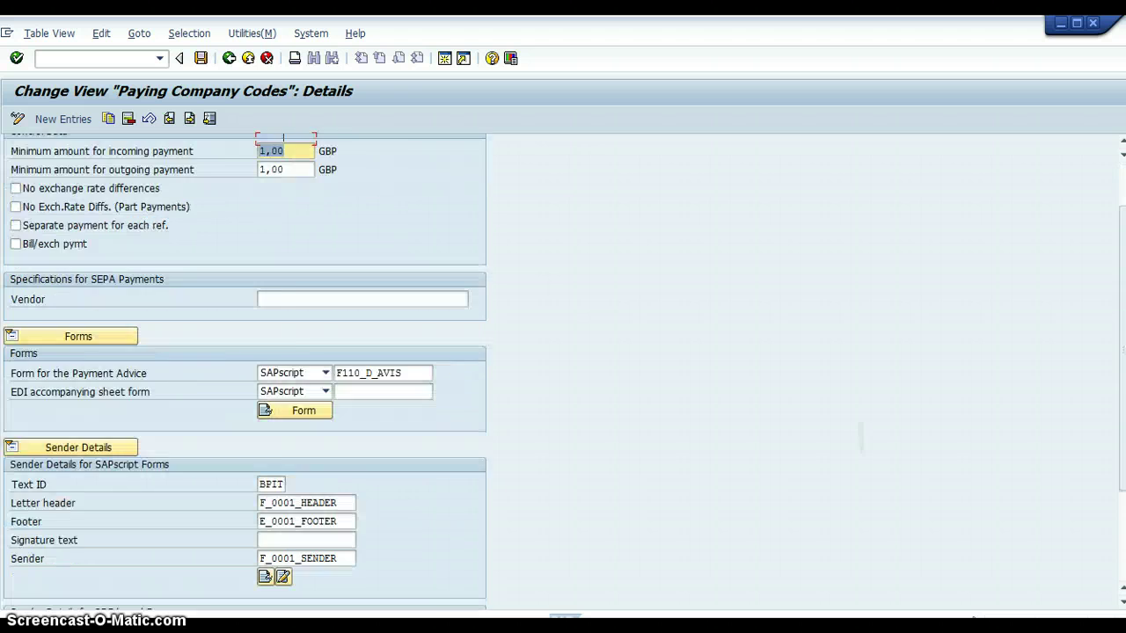
pyautogui.scroll(1, 857, 334)
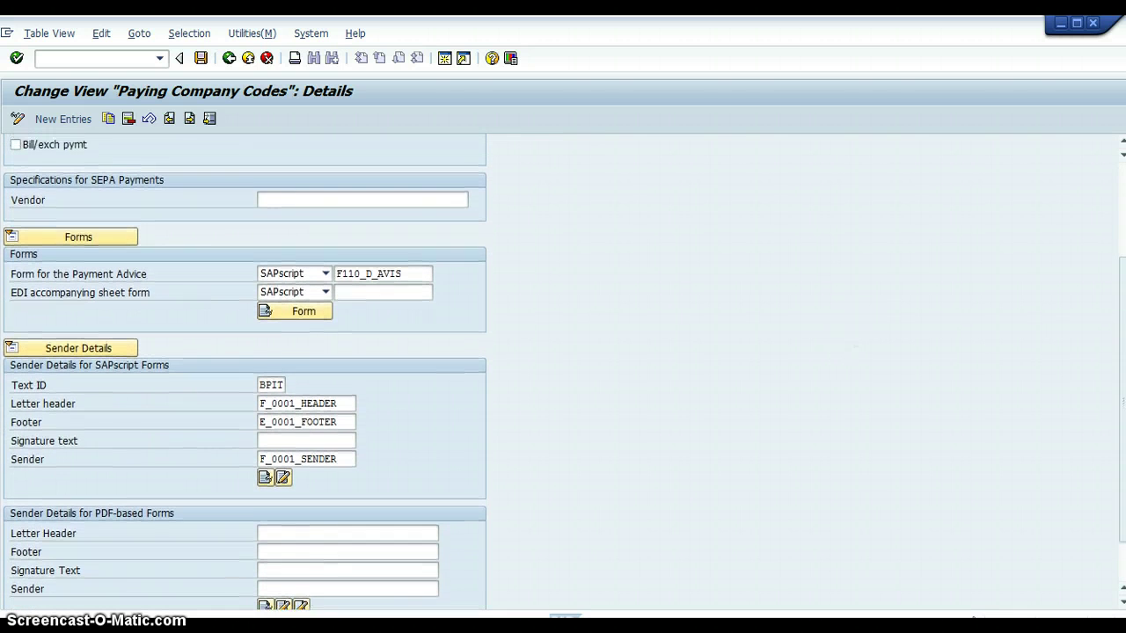
pyautogui.scroll(-2, 858, 334)
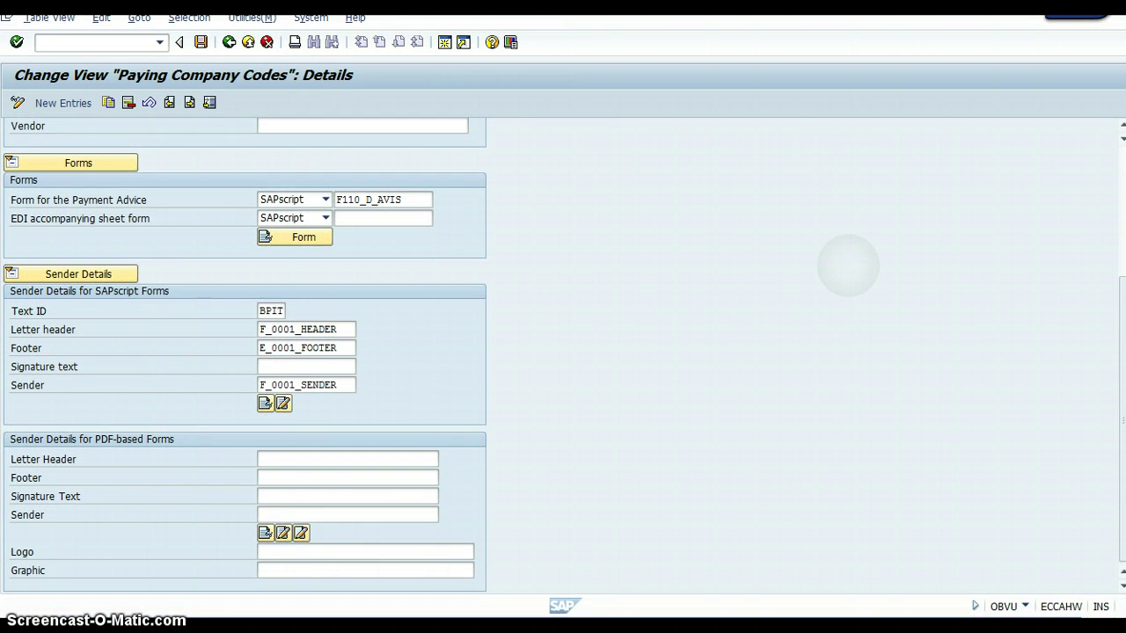
pyautogui.scroll(5, 440, 352)
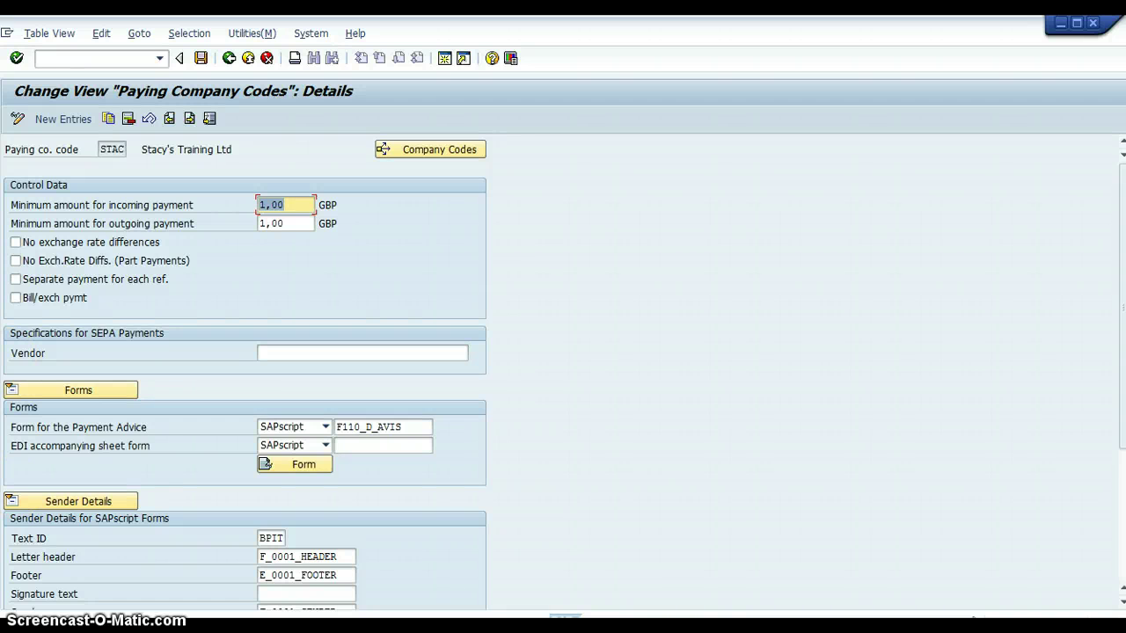
pyautogui.click(230, 59)
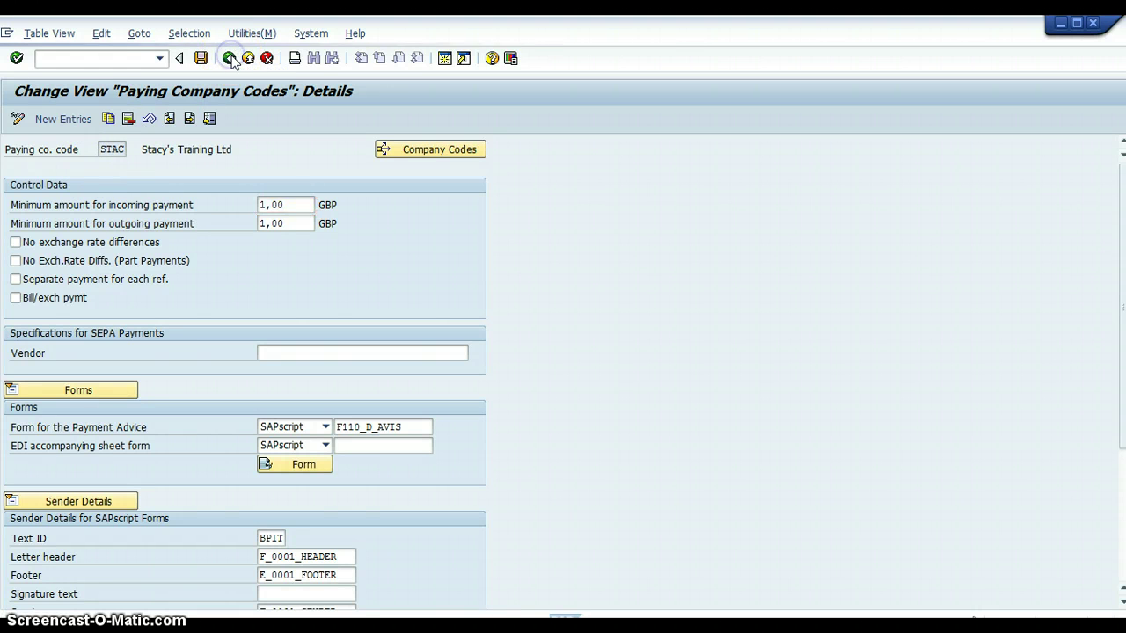
# - Open the details of Great Britain's payment method C (CHEQUE) in payment methods per country
pyautogui.click(230, 58)
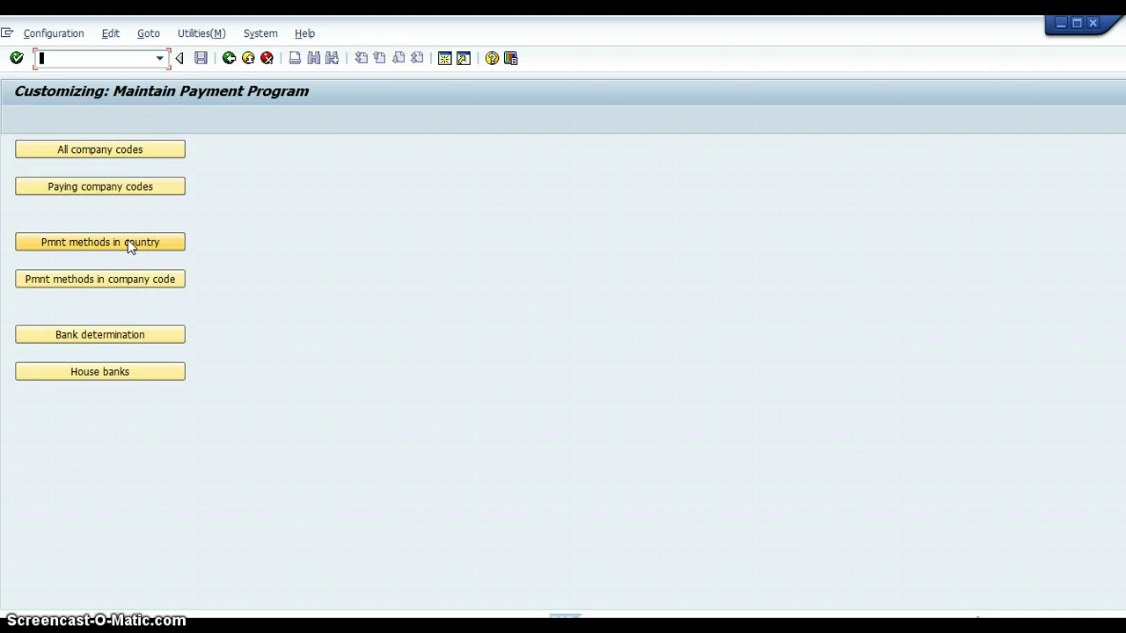
pyautogui.click(128, 242)
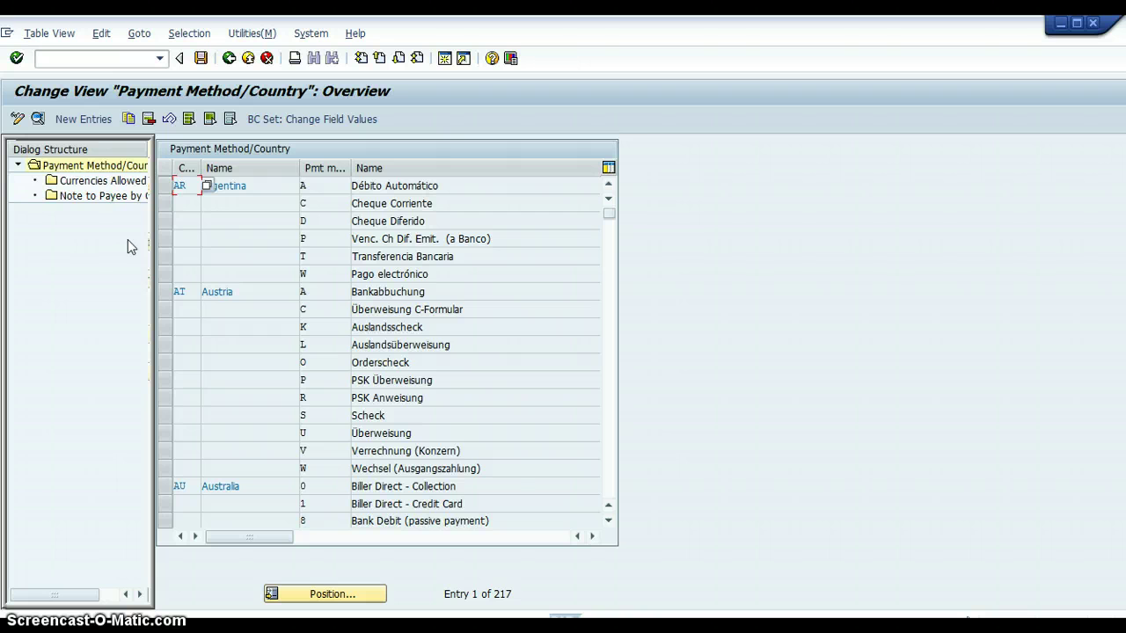
pyautogui.click(332, 595)
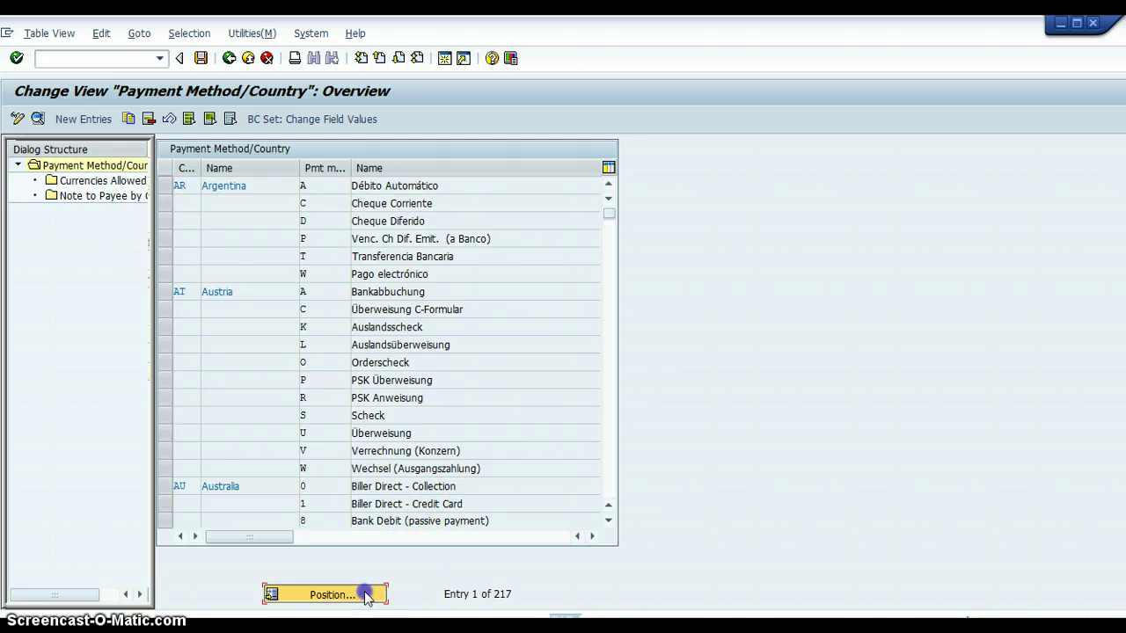
pyautogui.write('gb')
pyautogui.press('Return')
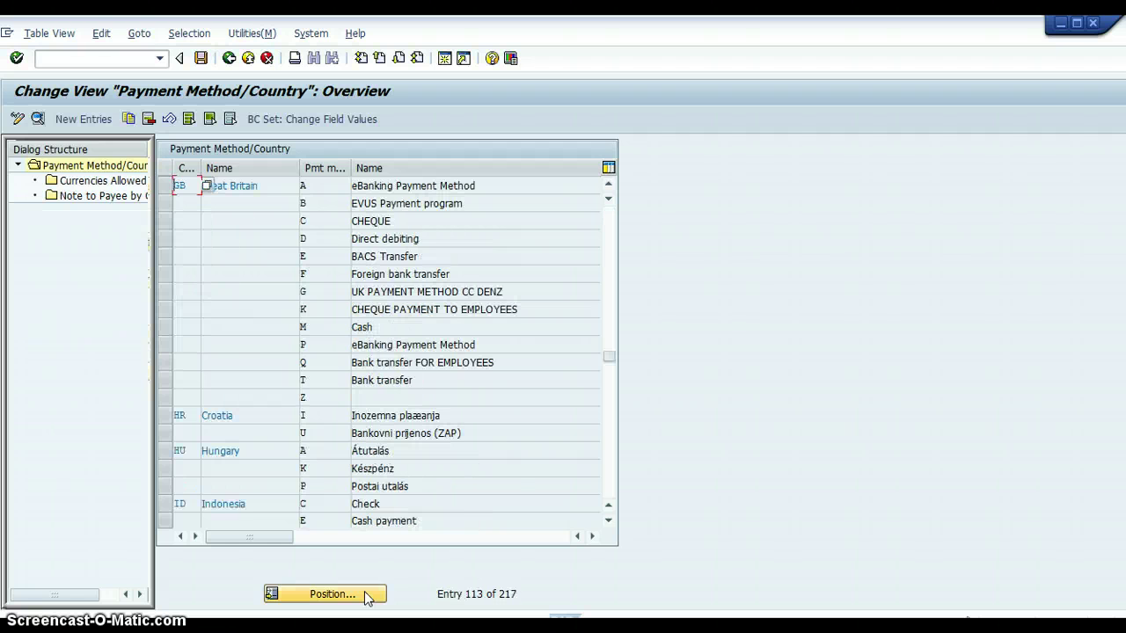
pyautogui.click(165, 221)
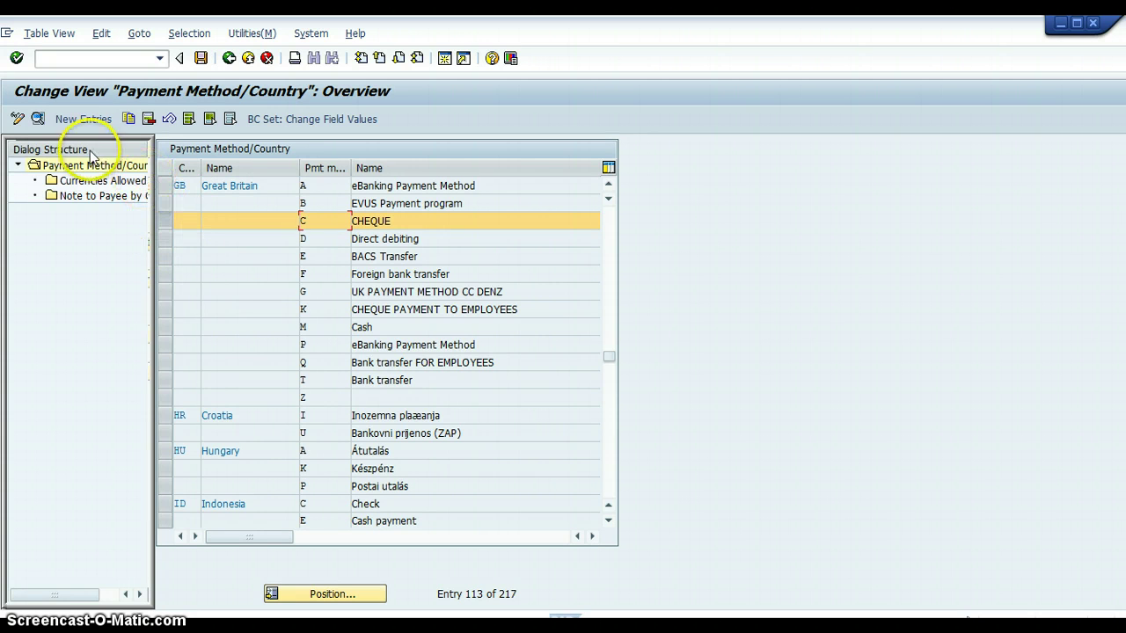
pyautogui.click(38, 118)
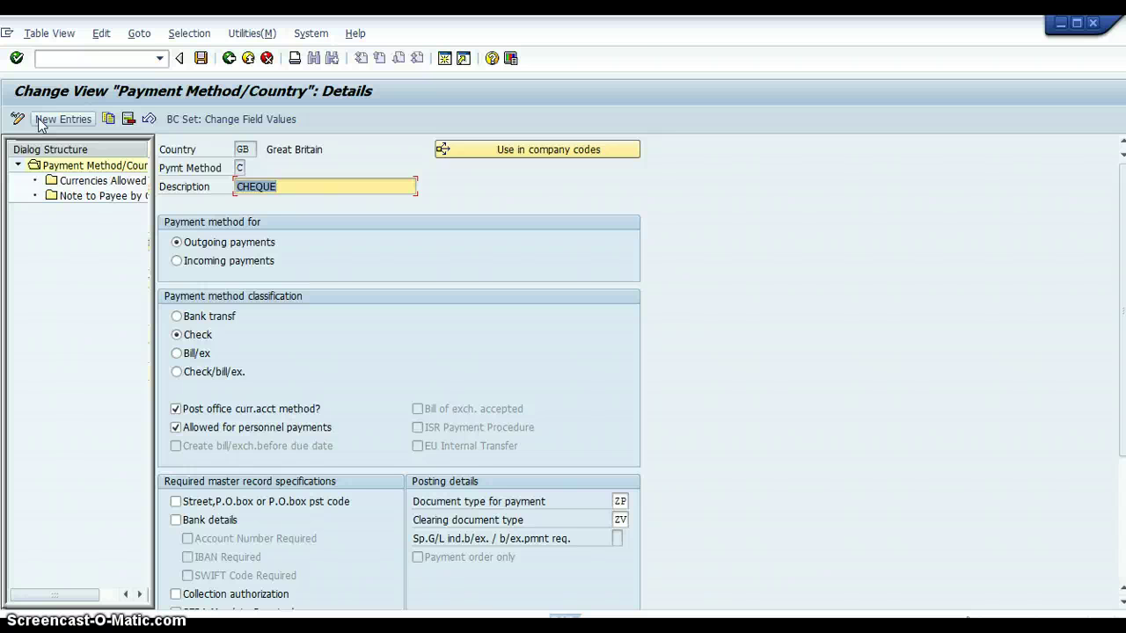
pyautogui.scroll(-5, 396, 396)
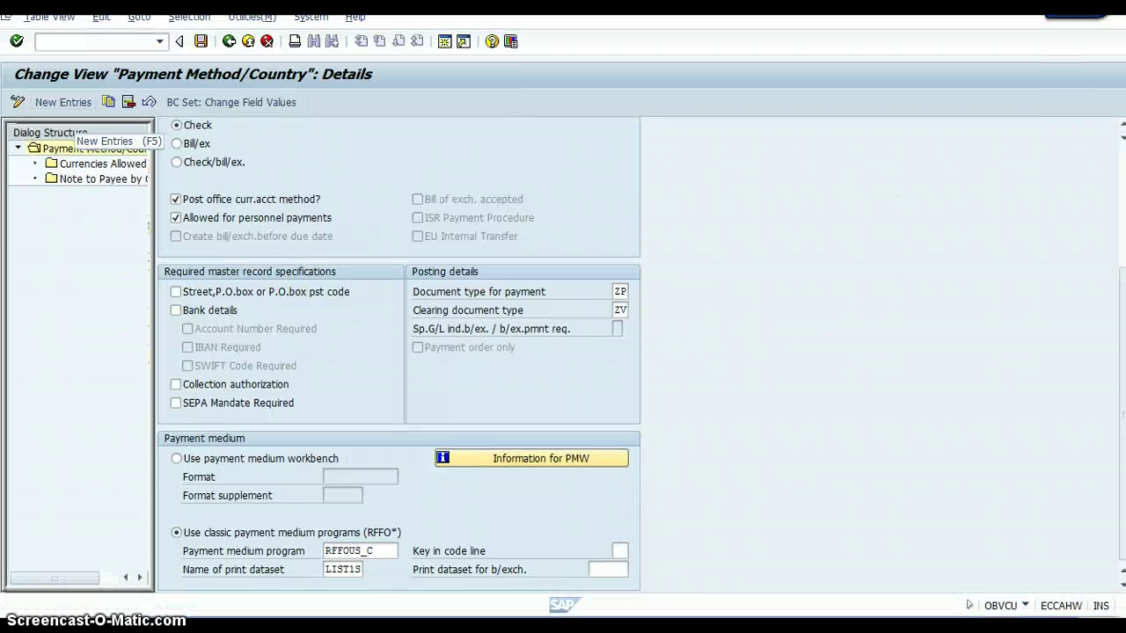
# - Check CHEQUE's settings: outgoing, check classification, document type ZP, clearing ZV; return to overview
pyautogui.scroll(3, 396, 369)
pyautogui.scroll(-3, 396, 369)
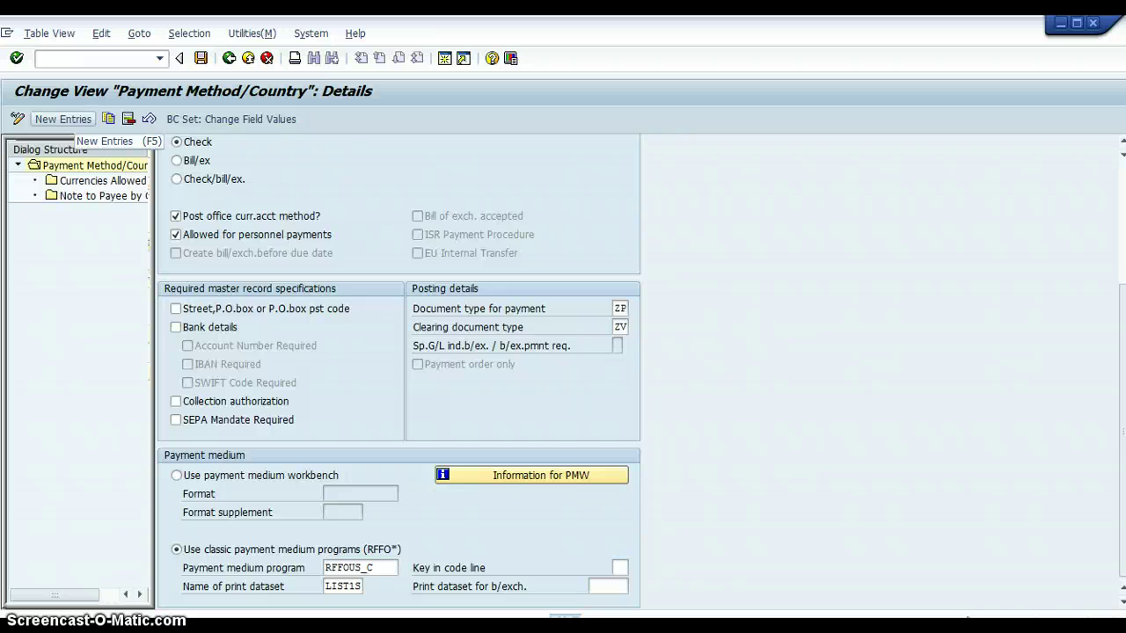
pyautogui.scroll(4, 396, 369)
pyautogui.scroll(-1, 396, 369)
pyautogui.scroll(3, 396, 369)
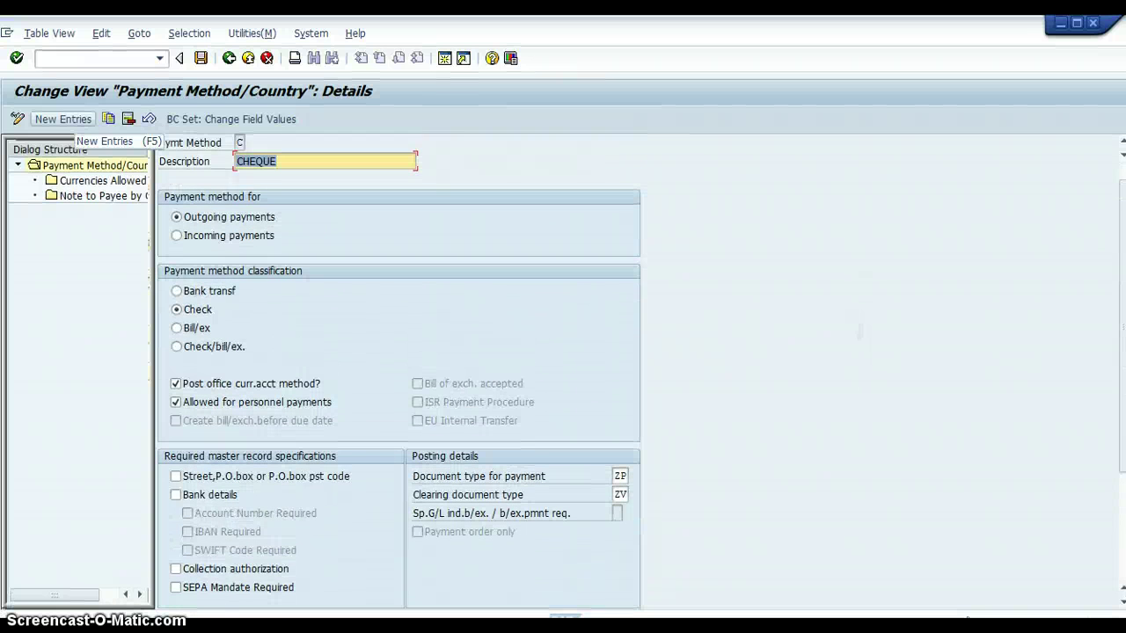
pyautogui.scroll(-4, 396, 369)
pyautogui.scroll(3, 396, 370)
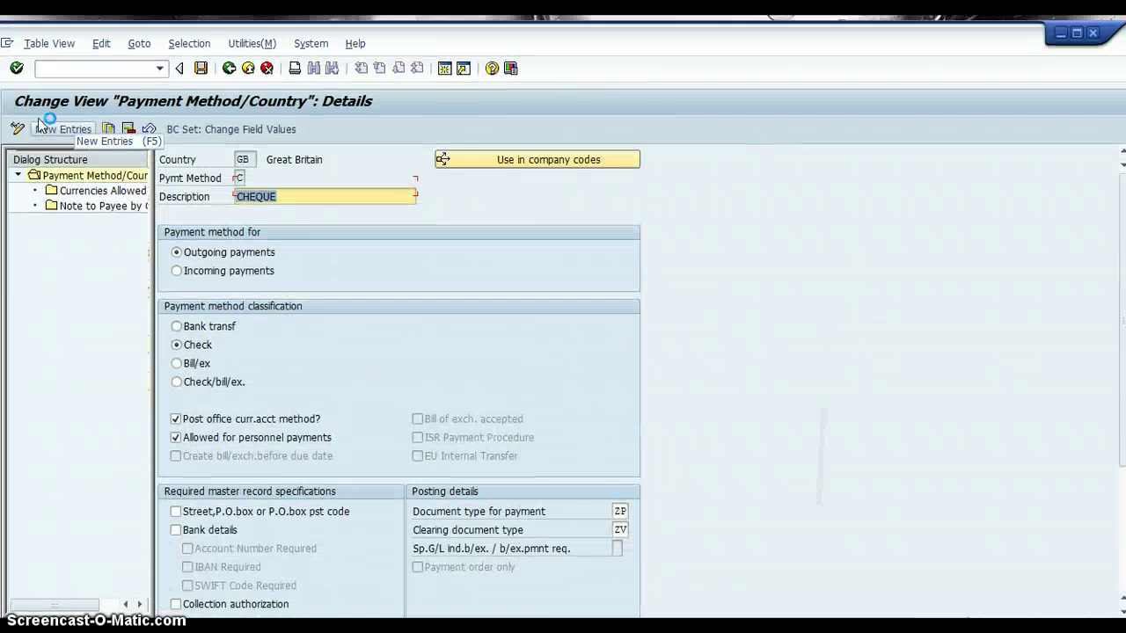
pyautogui.click(227, 58)
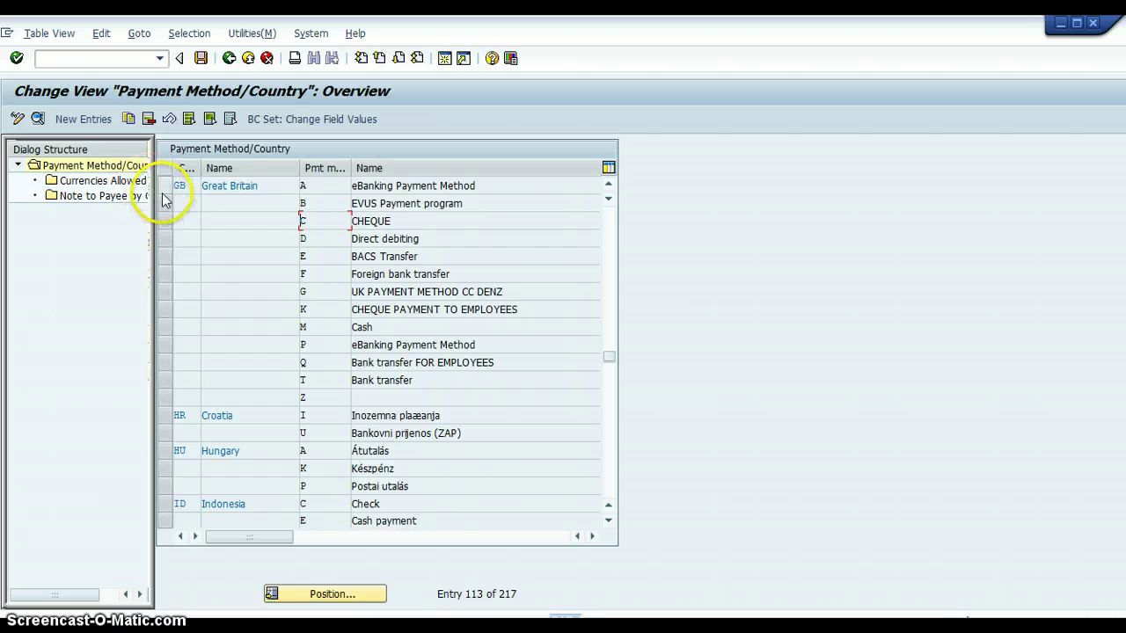
# - Confirm the GB CHEQUE method allows EUR and GBP currencies
pyautogui.click(170, 219)
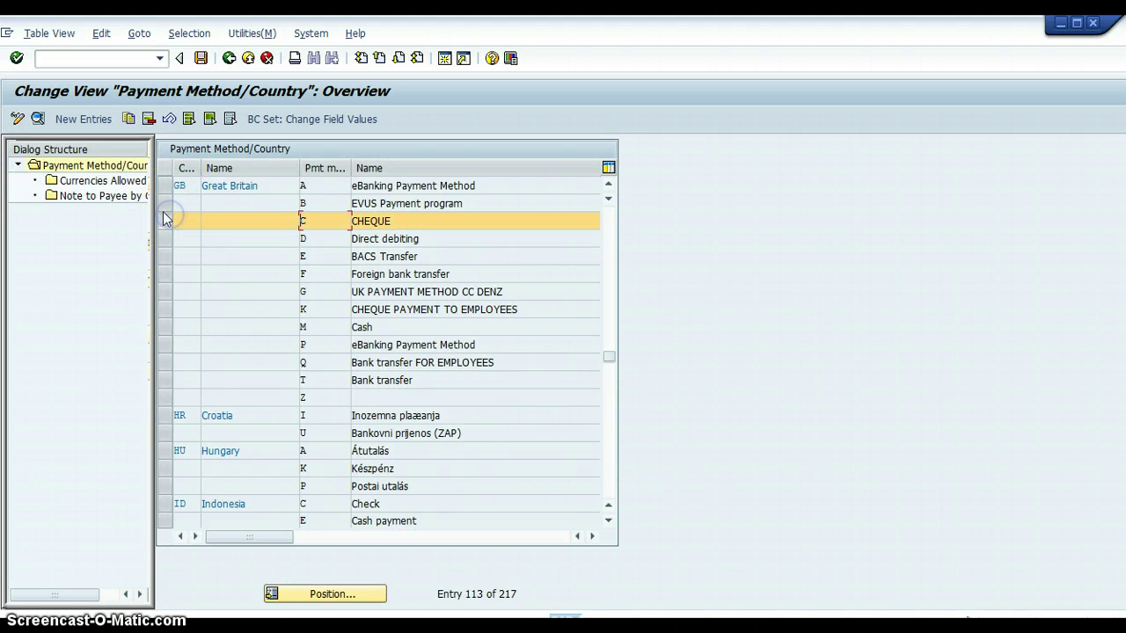
pyautogui.doubleClick(123, 186)
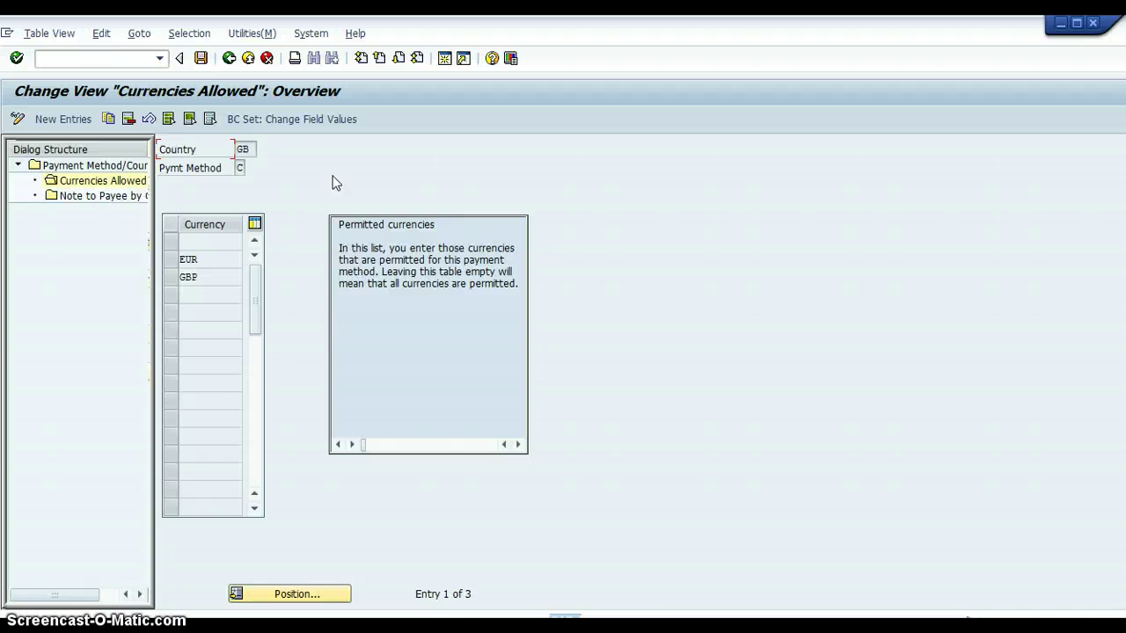
pyautogui.click(230, 62)
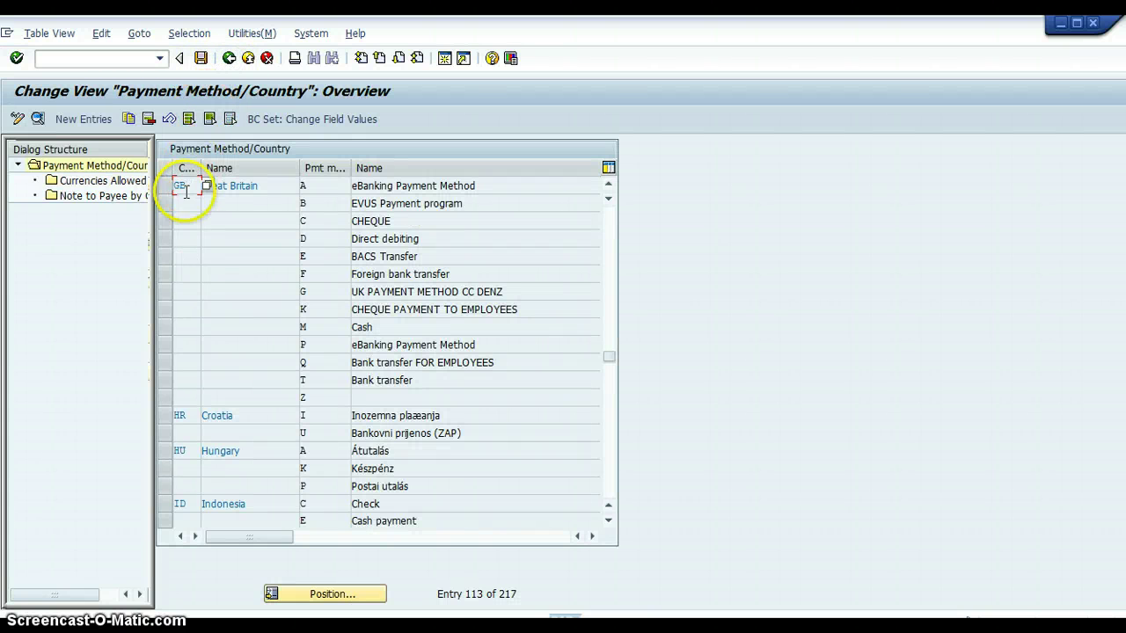
# - Look at CHEQUE's Note to Payee by Origin settings, then go to payment methods per company code
pyautogui.click(165, 221)
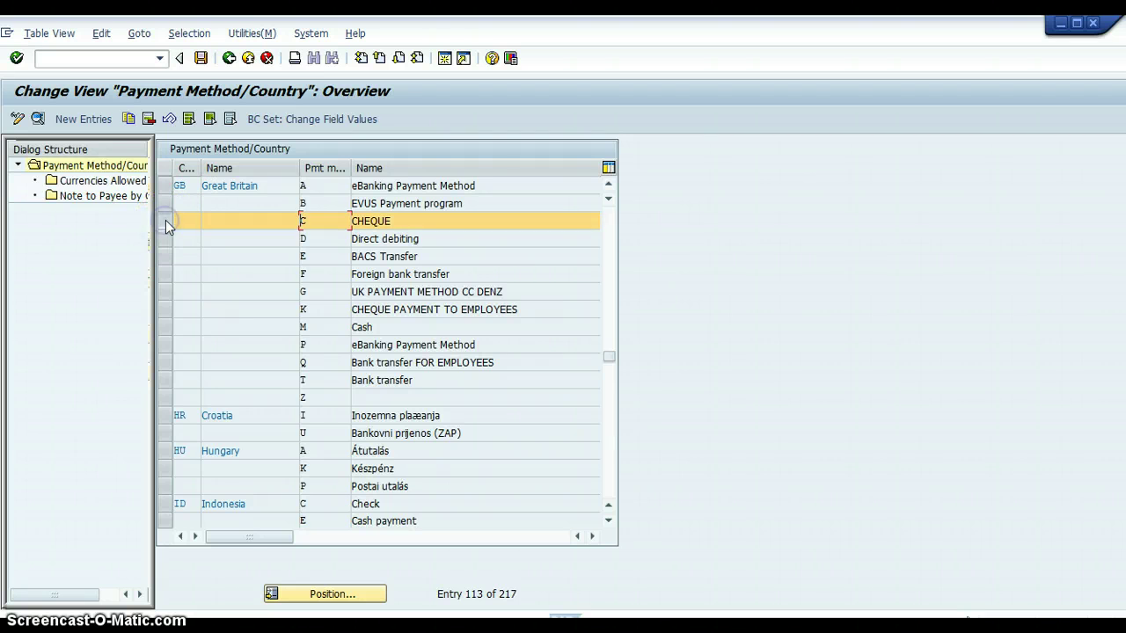
pyautogui.click(115, 201)
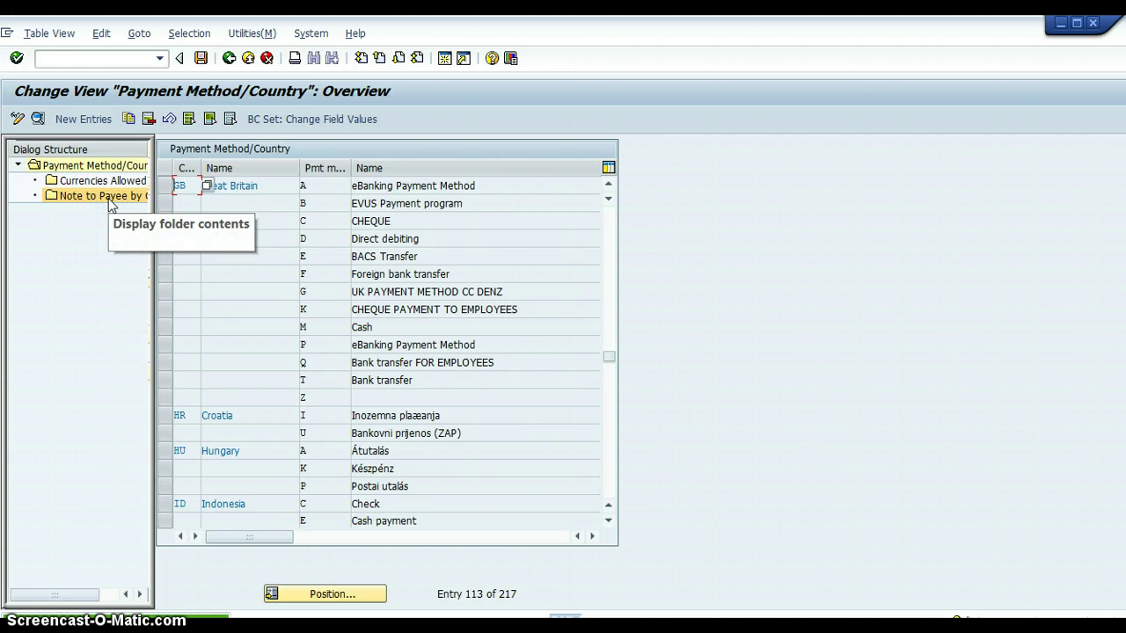
pyautogui.click(174, 203)
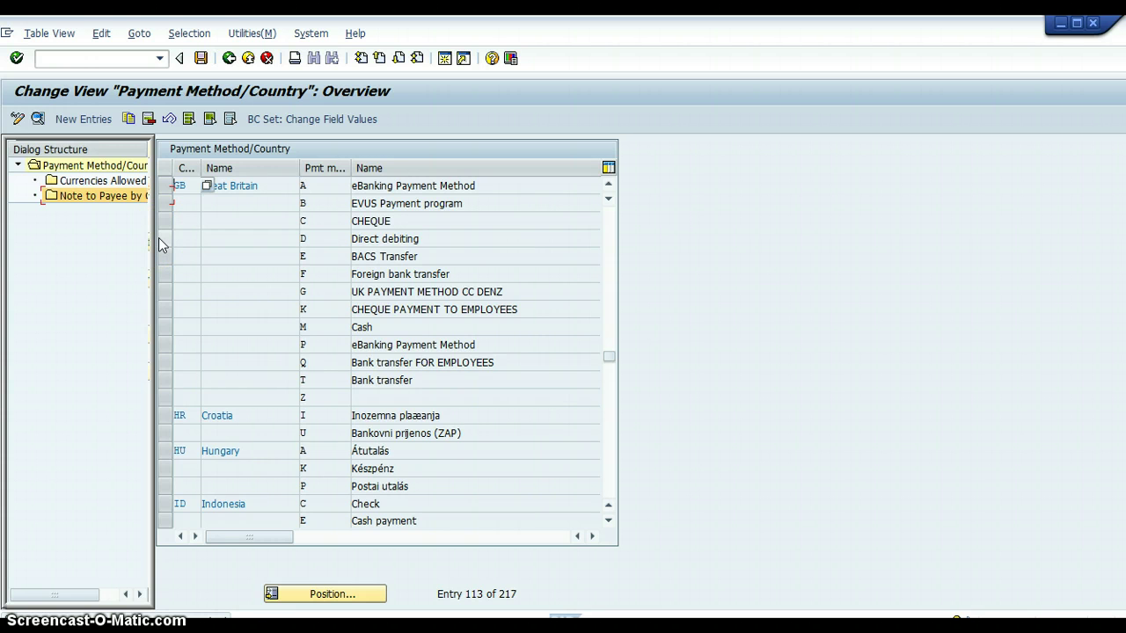
pyautogui.click(229, 58)
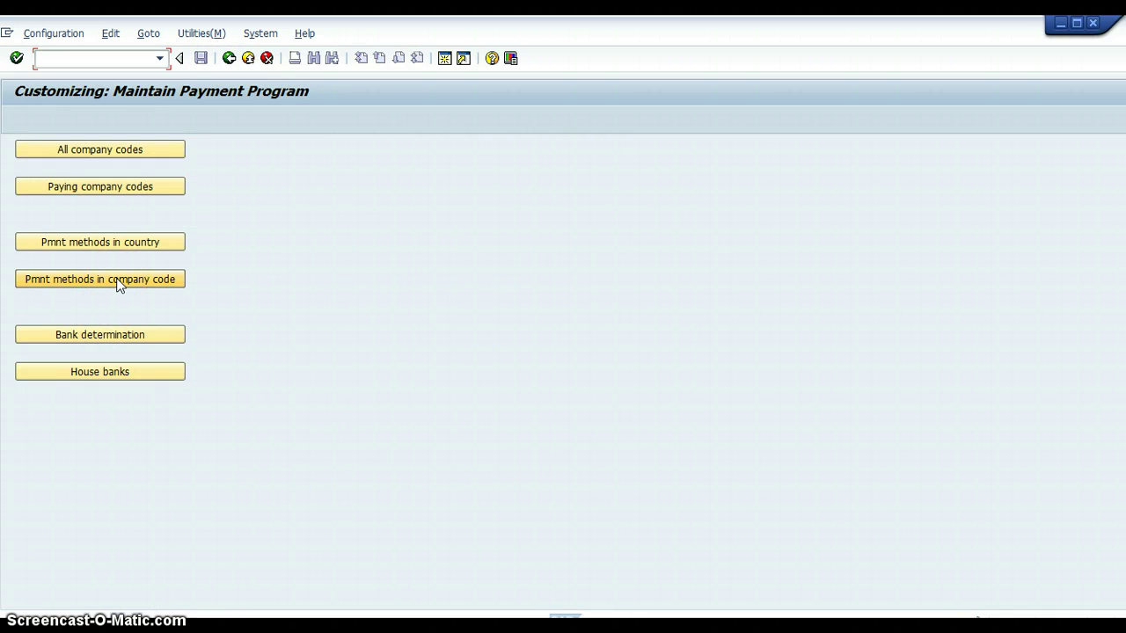
pyautogui.click(119, 284)
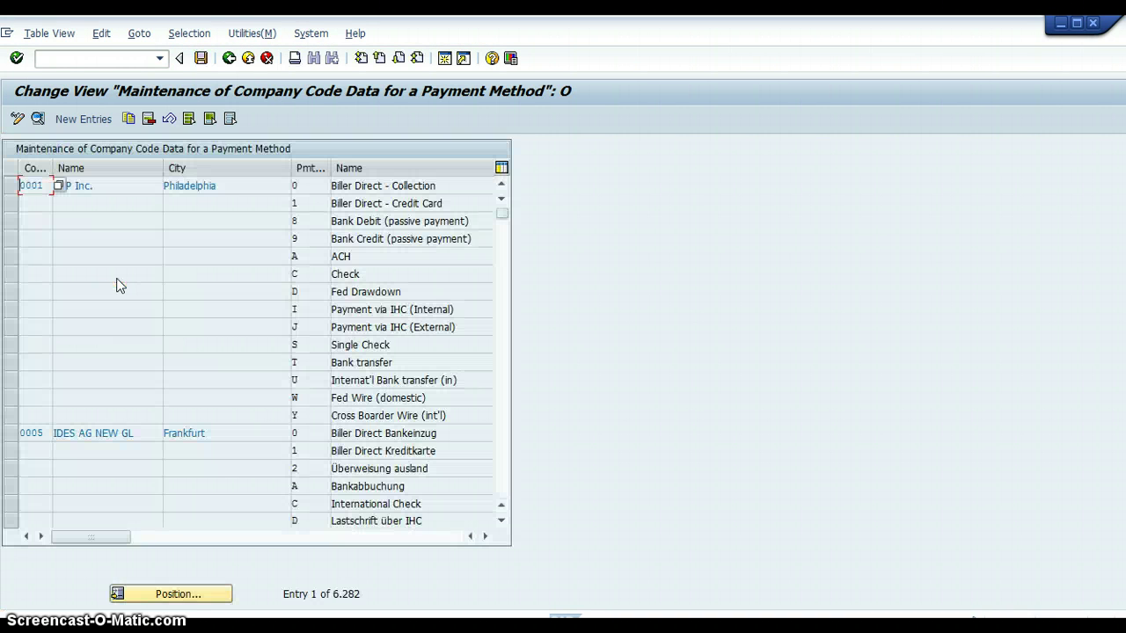
# - Open STAC's CHEQUE method C data: 250.000,00 GBP maximum amount, foreign payments allowed
pyautogui.click(172, 595)
pyautogui.write('stac')
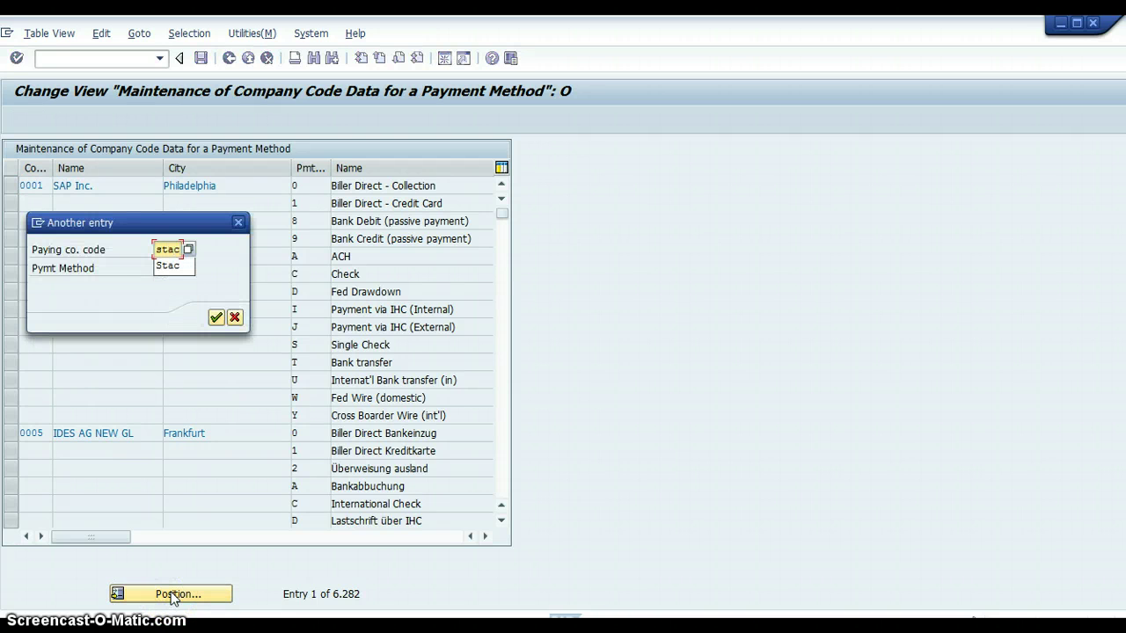
pyautogui.press('Return')
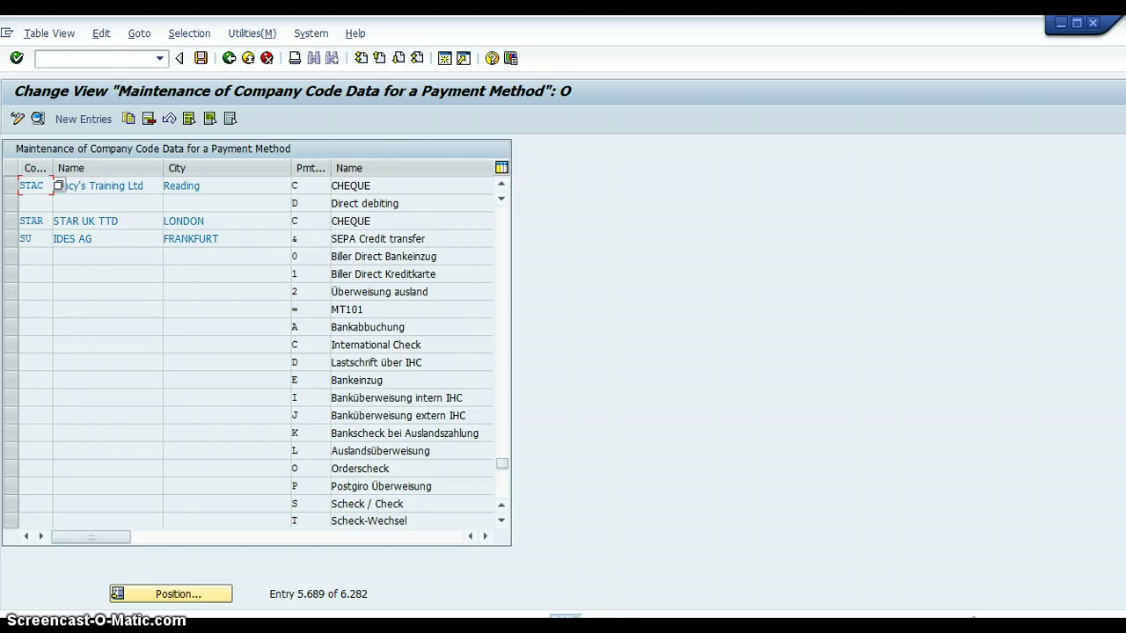
pyautogui.click(12, 186)
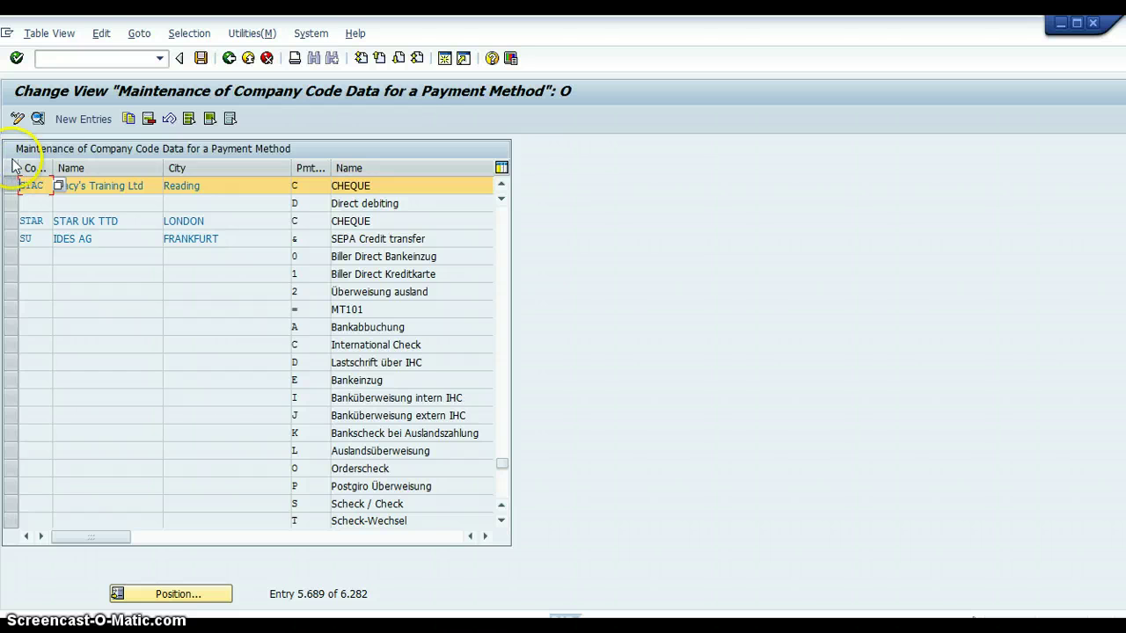
pyautogui.click(39, 120)
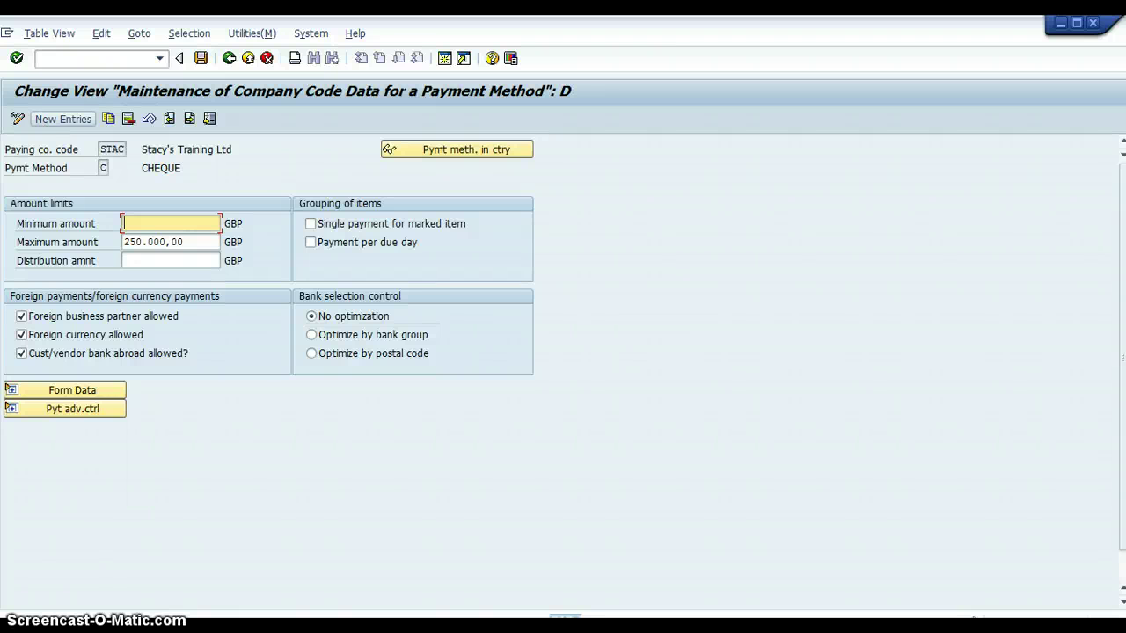
pyautogui.click(24, 392)
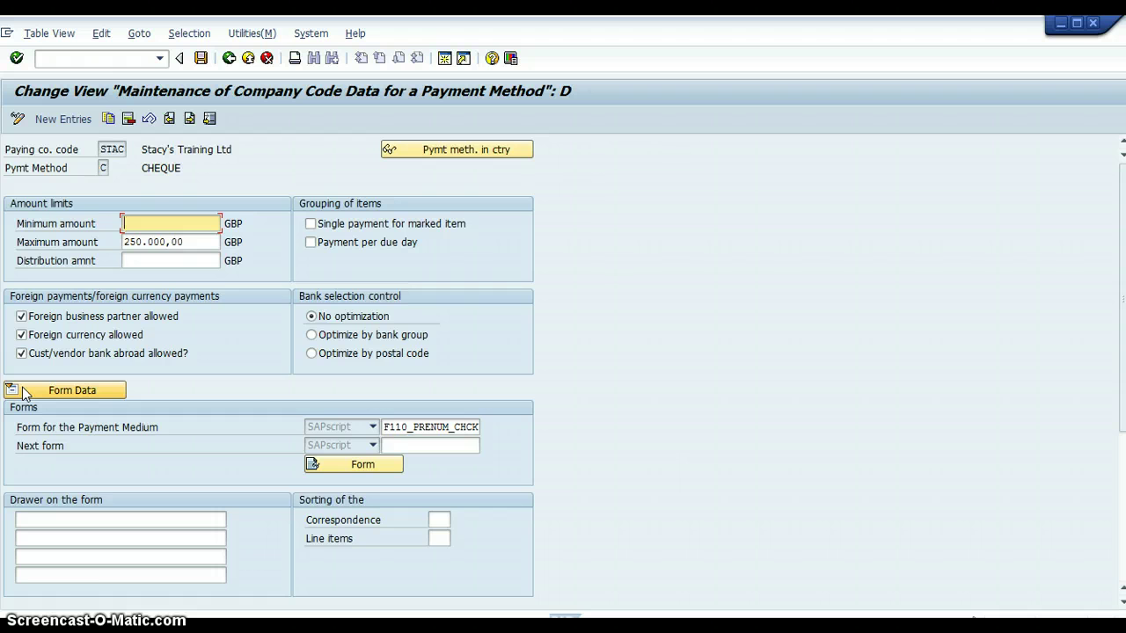
pyautogui.scroll(-3, 23, 393)
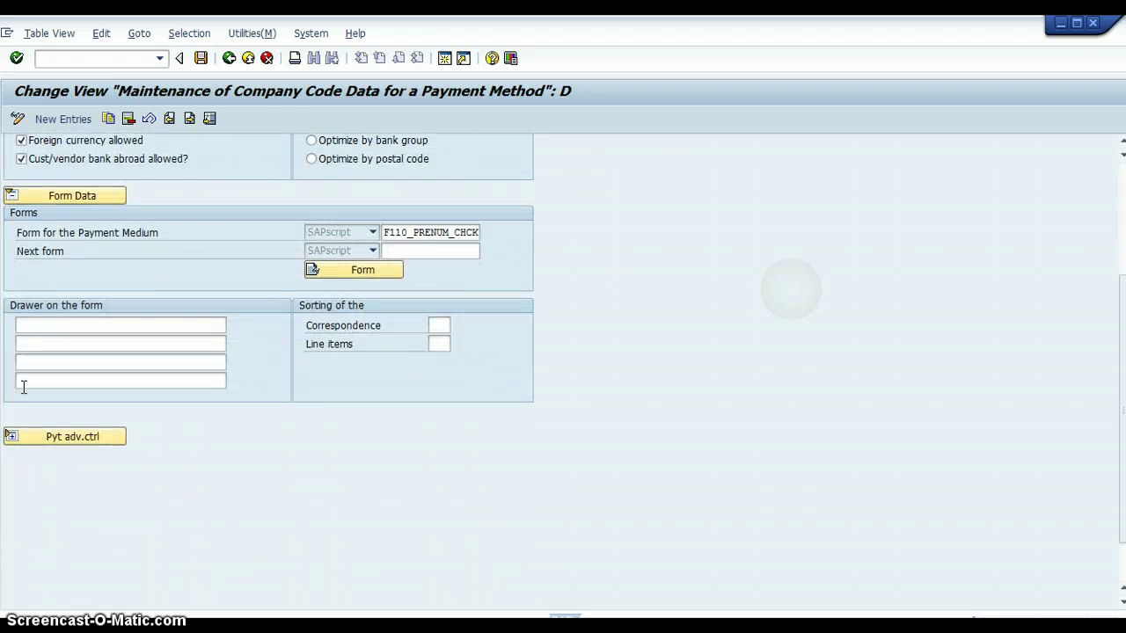
pyautogui.click(30, 432)
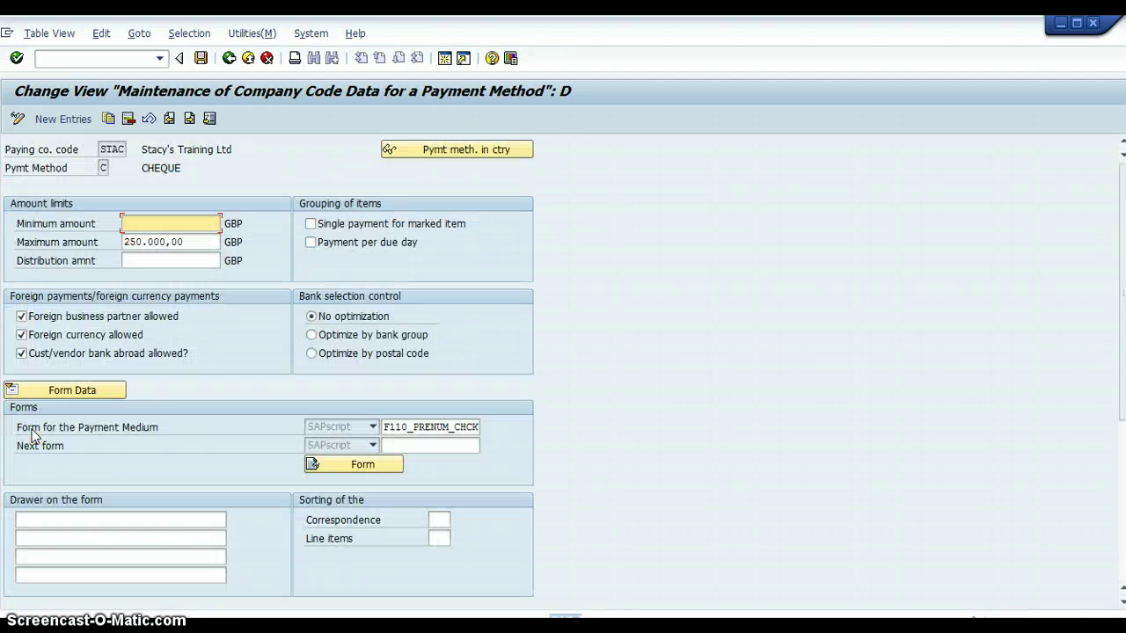
pyautogui.scroll(-1, 31, 434)
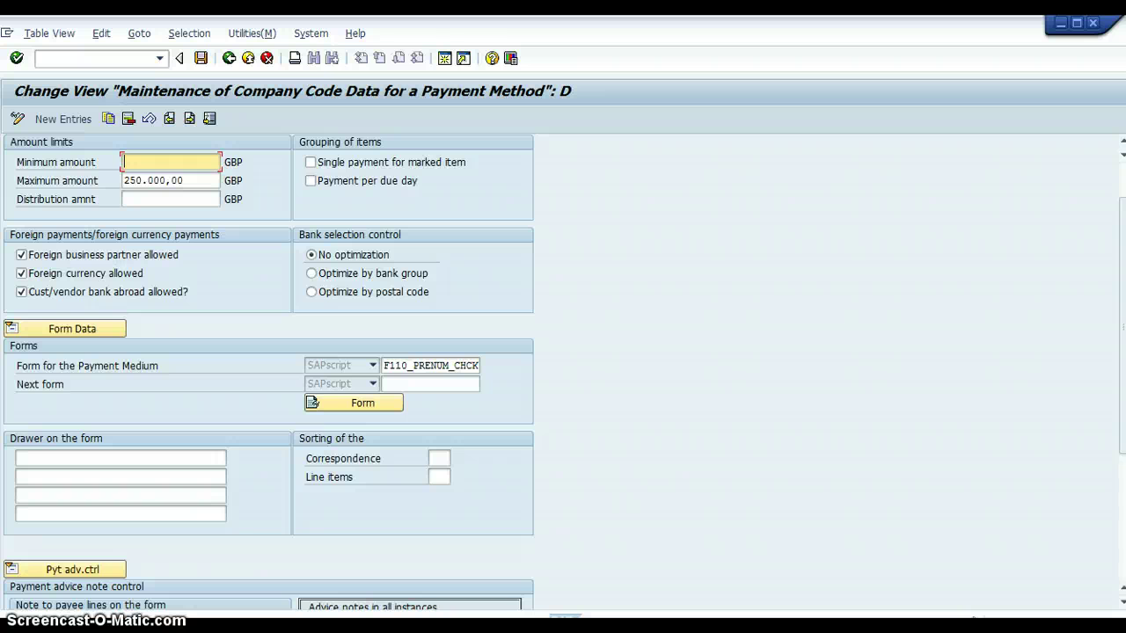
pyautogui.scroll(1, 80, 335)
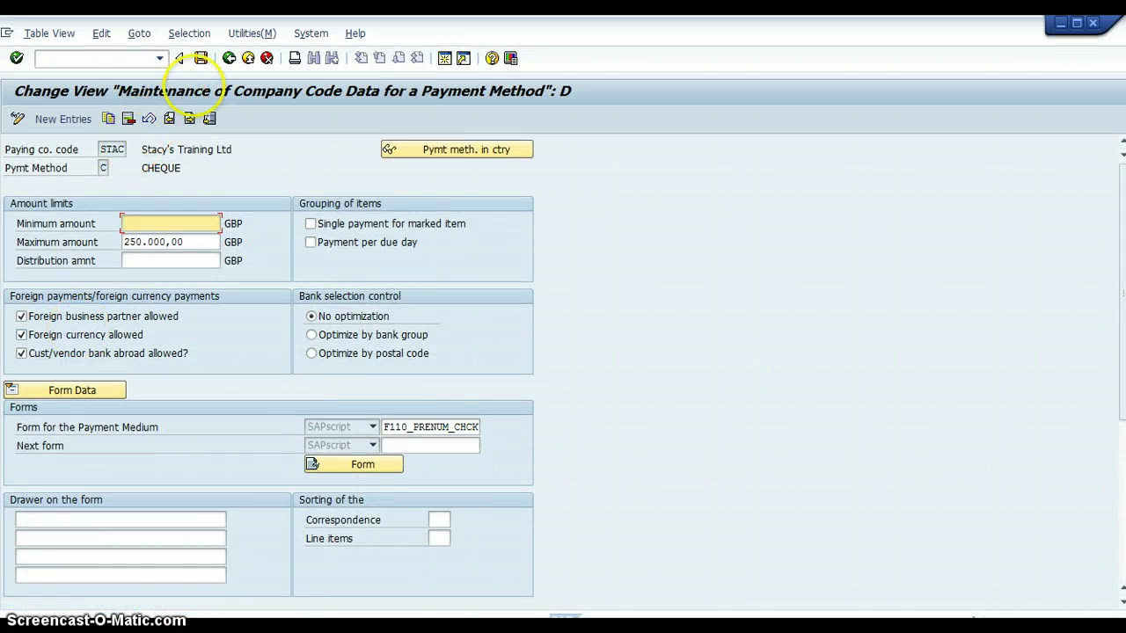
pyautogui.click(228, 58)
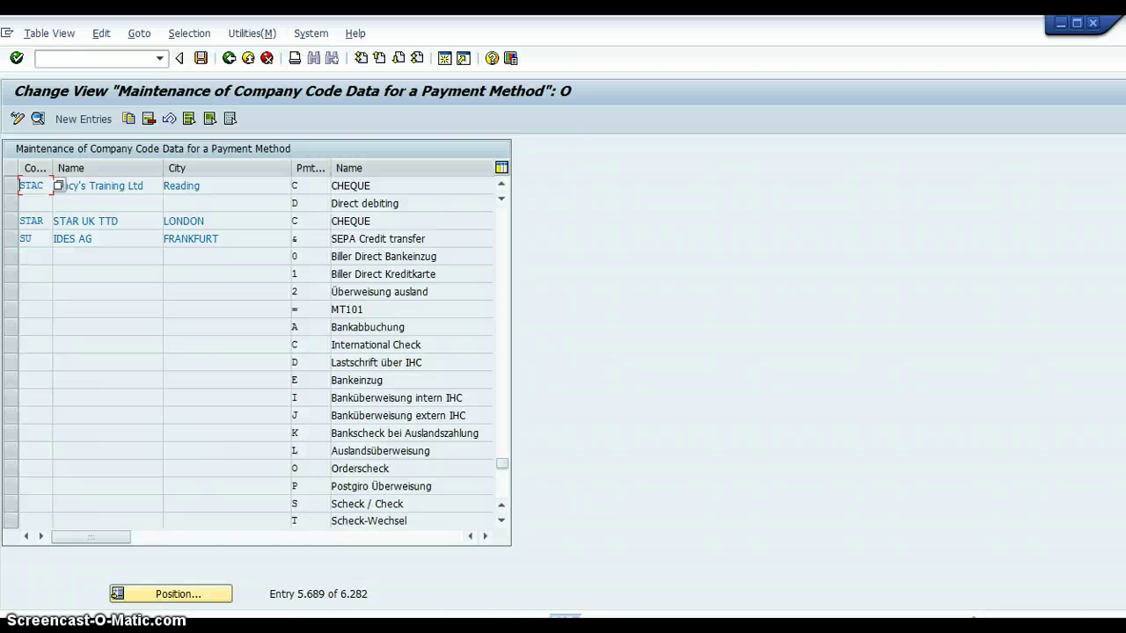
# - Open bank determination and position the Bank Selection list at paying company code STAC
pyautogui.click(228, 59)
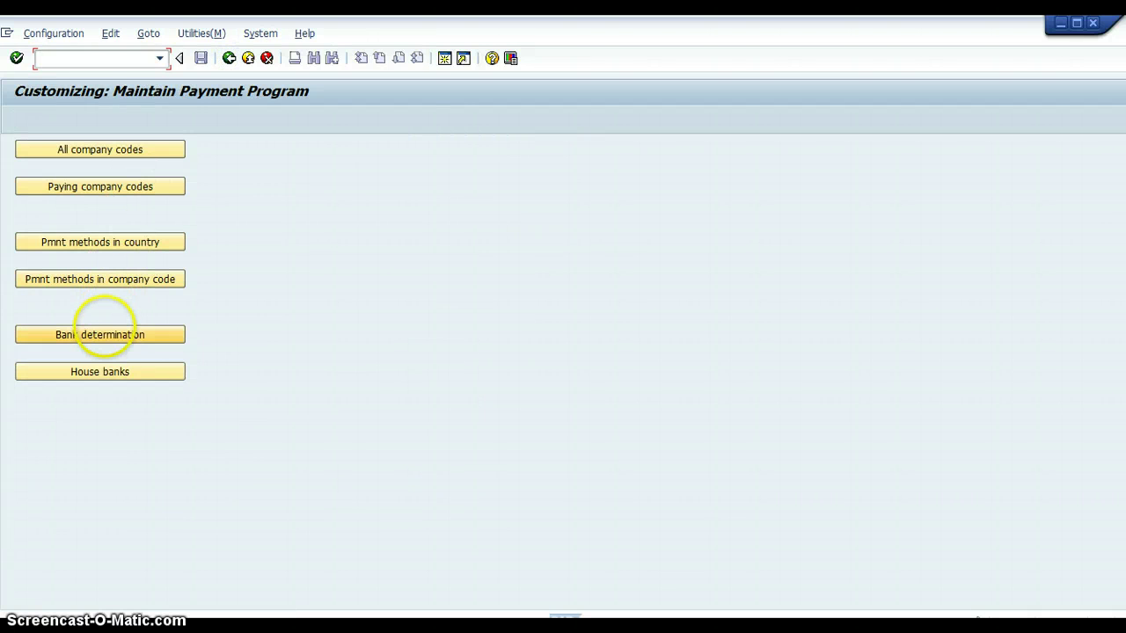
pyautogui.click(104, 331)
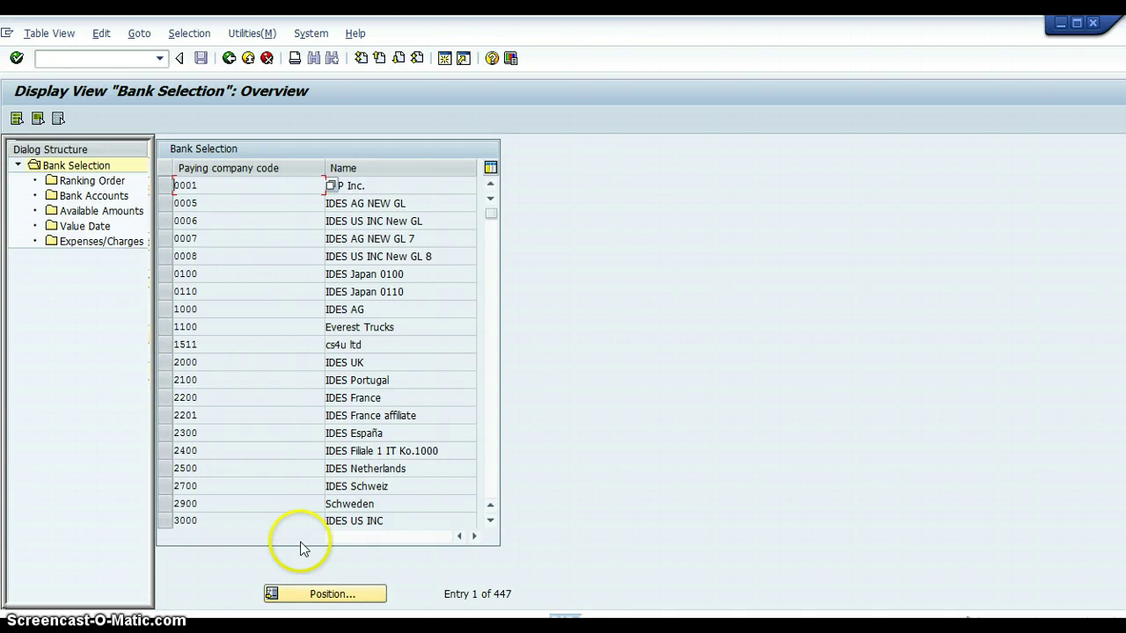
pyautogui.click(313, 591)
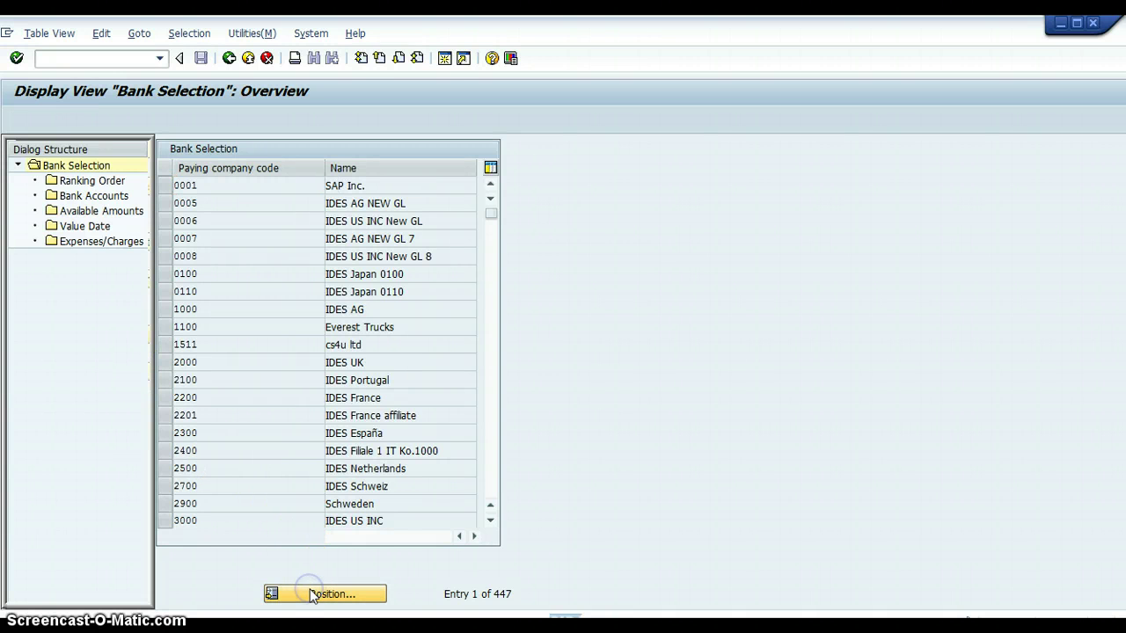
pyautogui.write('a')
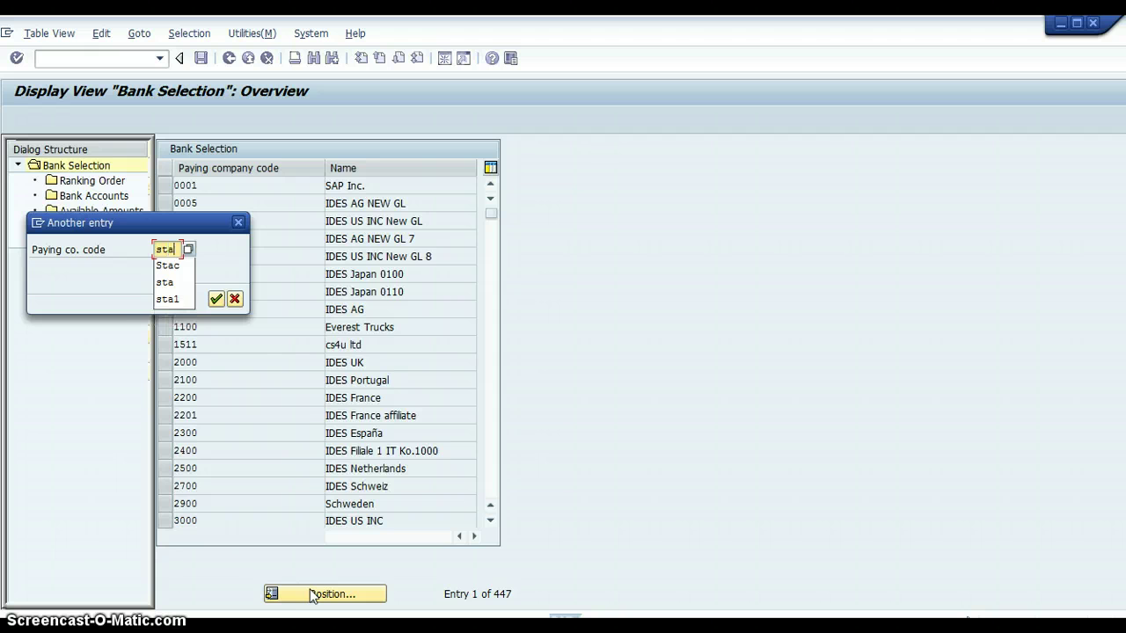
pyautogui.write('tac')
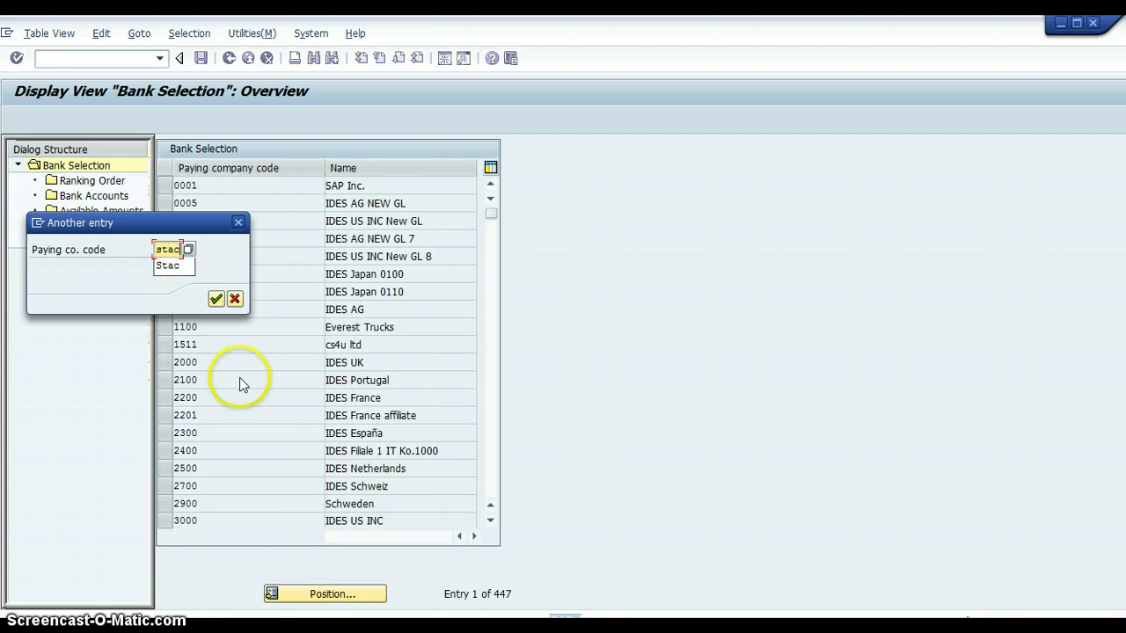
pyautogui.click(216, 299)
pyautogui.click(217, 298)
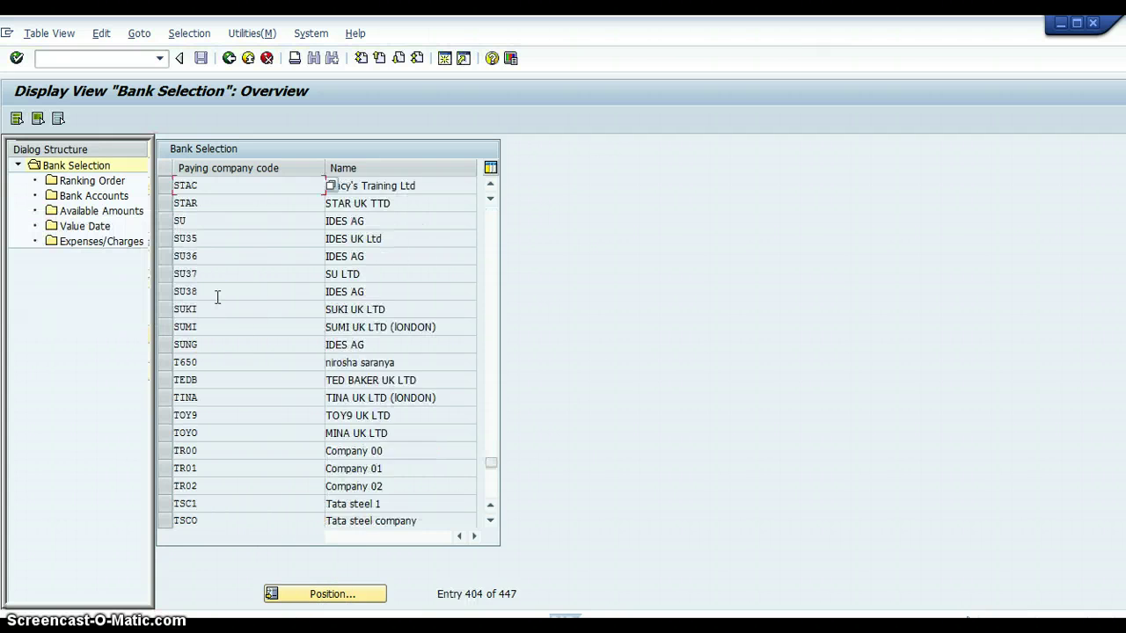
pyautogui.click(164, 186)
pyautogui.click(114, 182)
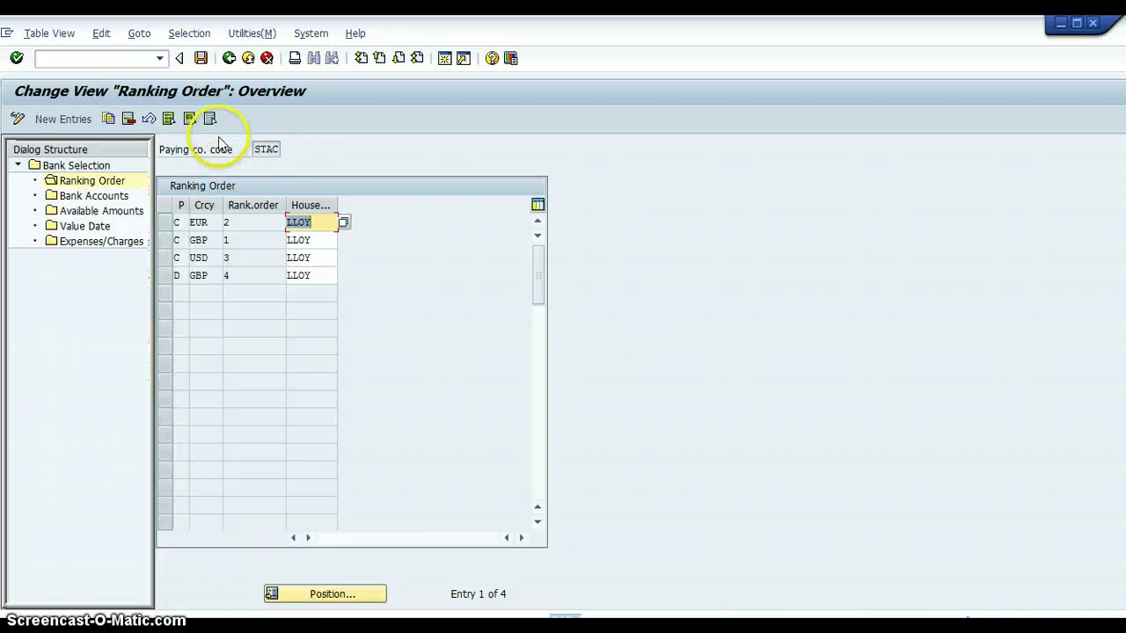
pyautogui.click(227, 58)
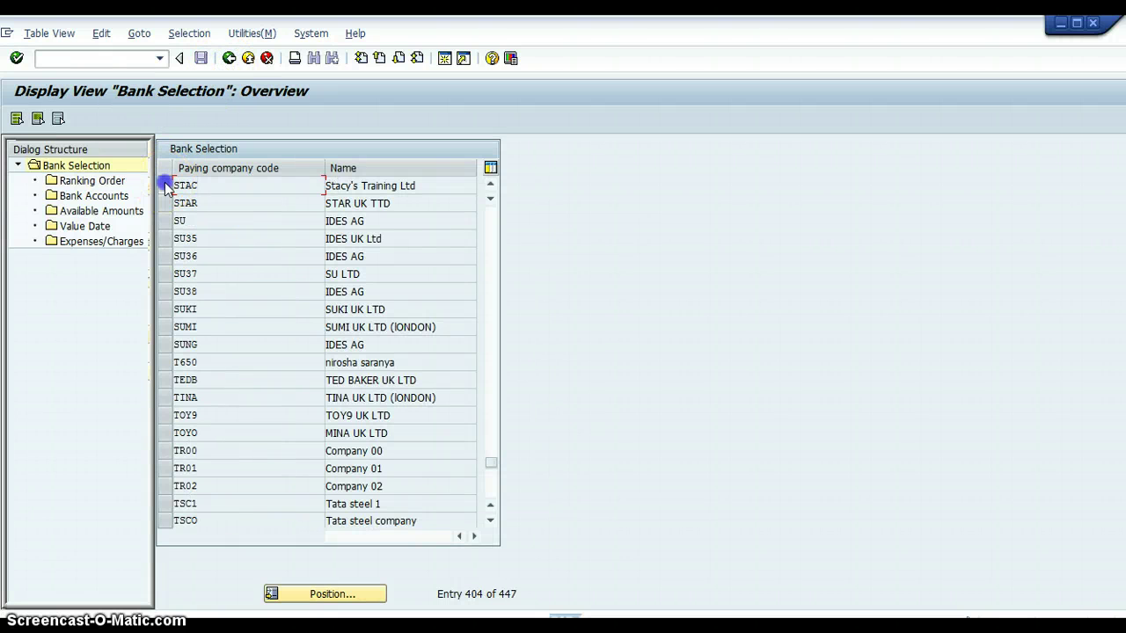
pyautogui.click(165, 186)
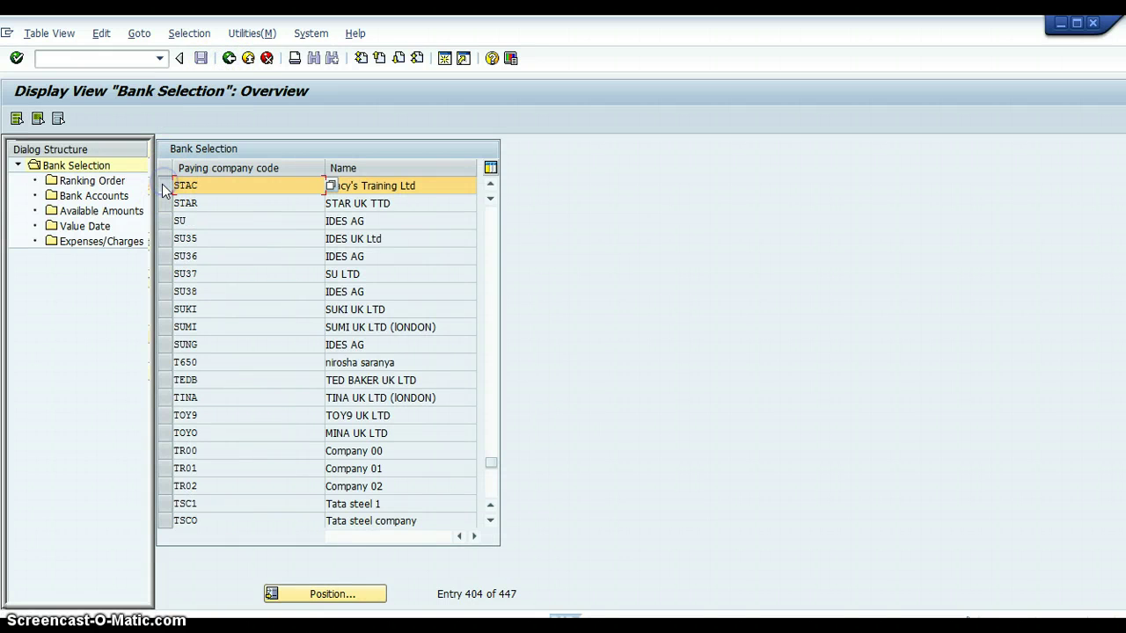
pyautogui.click(106, 201)
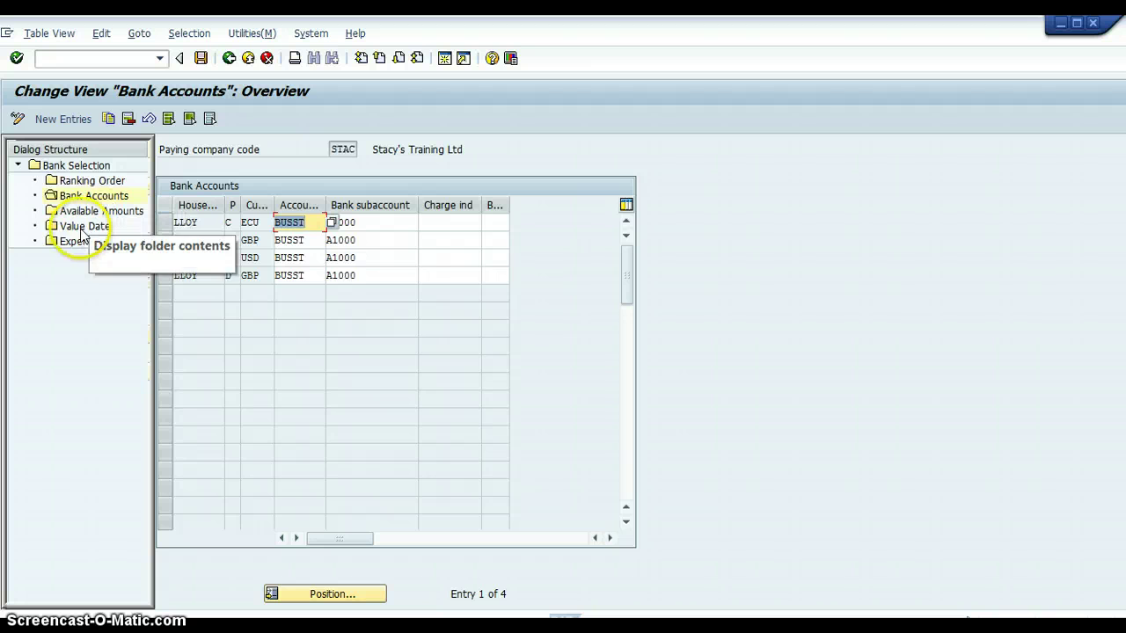
pyautogui.click(26, 287)
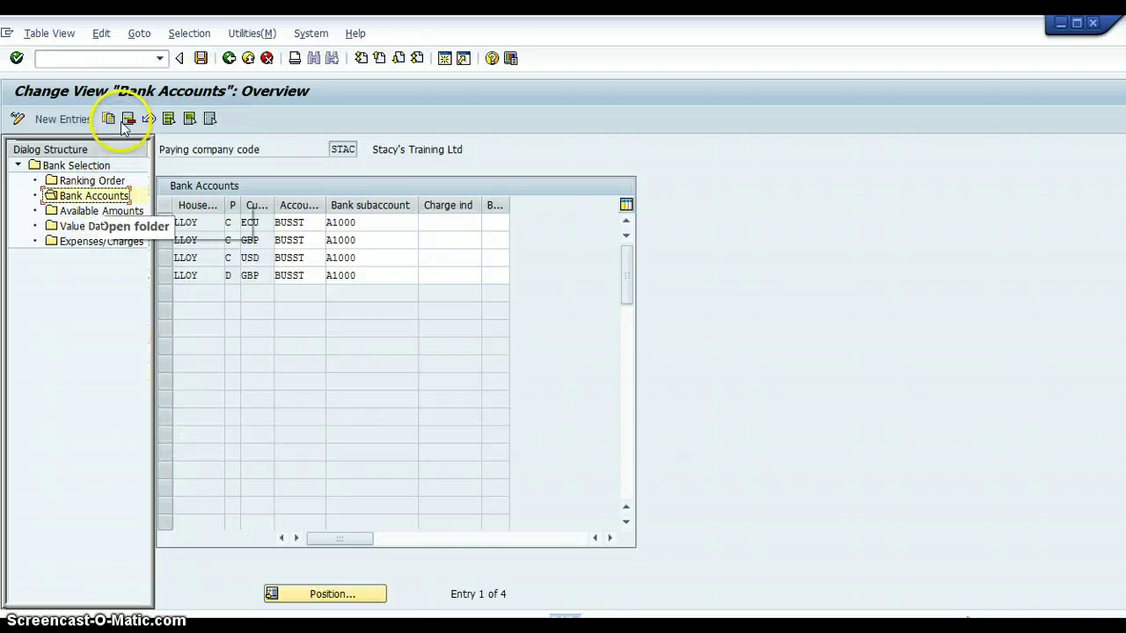
pyautogui.click(228, 58)
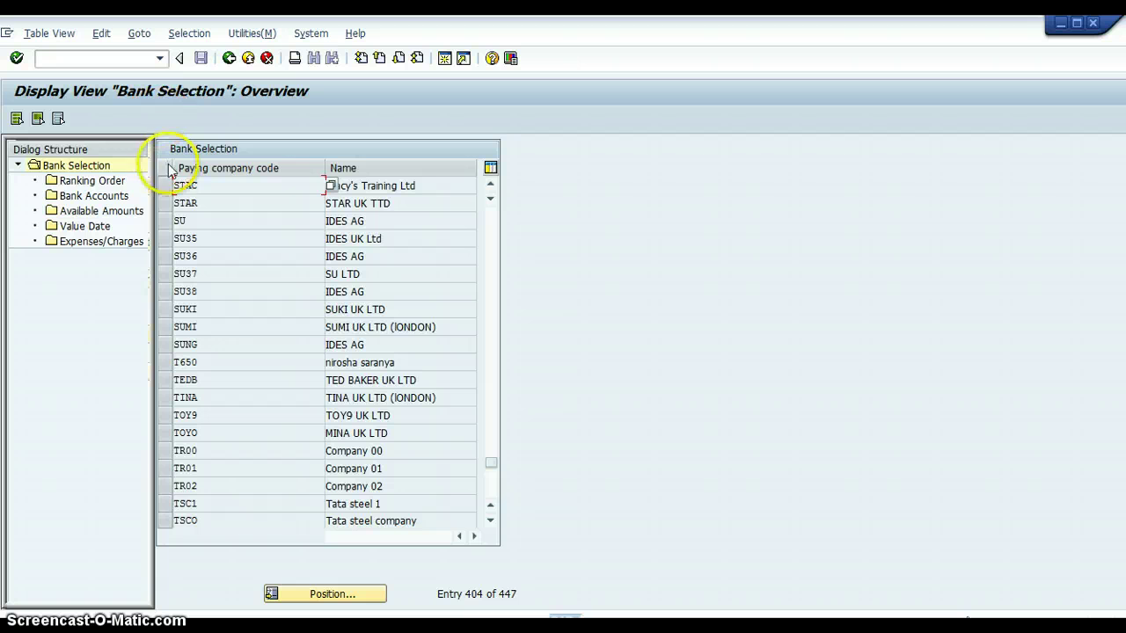
pyautogui.click(168, 185)
pyautogui.doubleClick(132, 214)
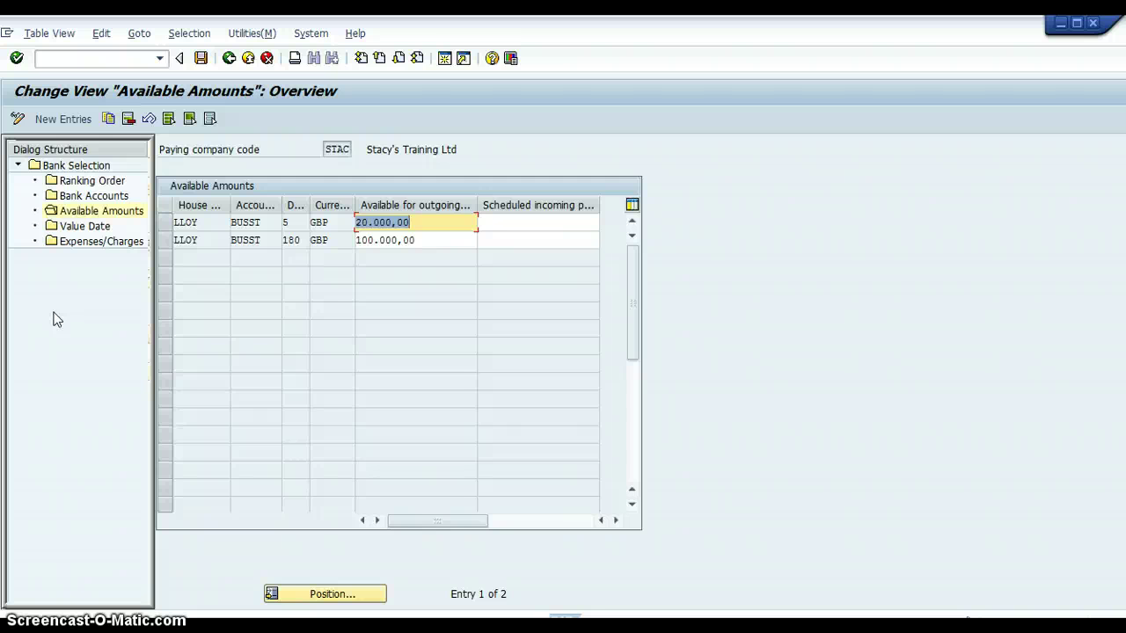
pyautogui.click(229, 59)
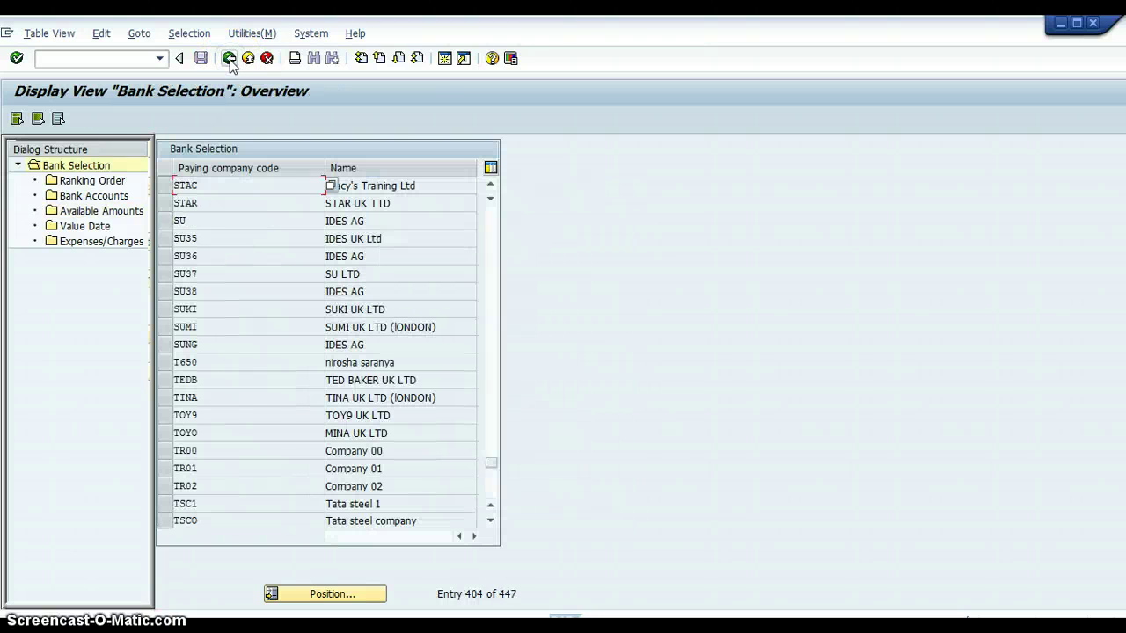
pyautogui.click(167, 186)
pyautogui.doubleClick(103, 228)
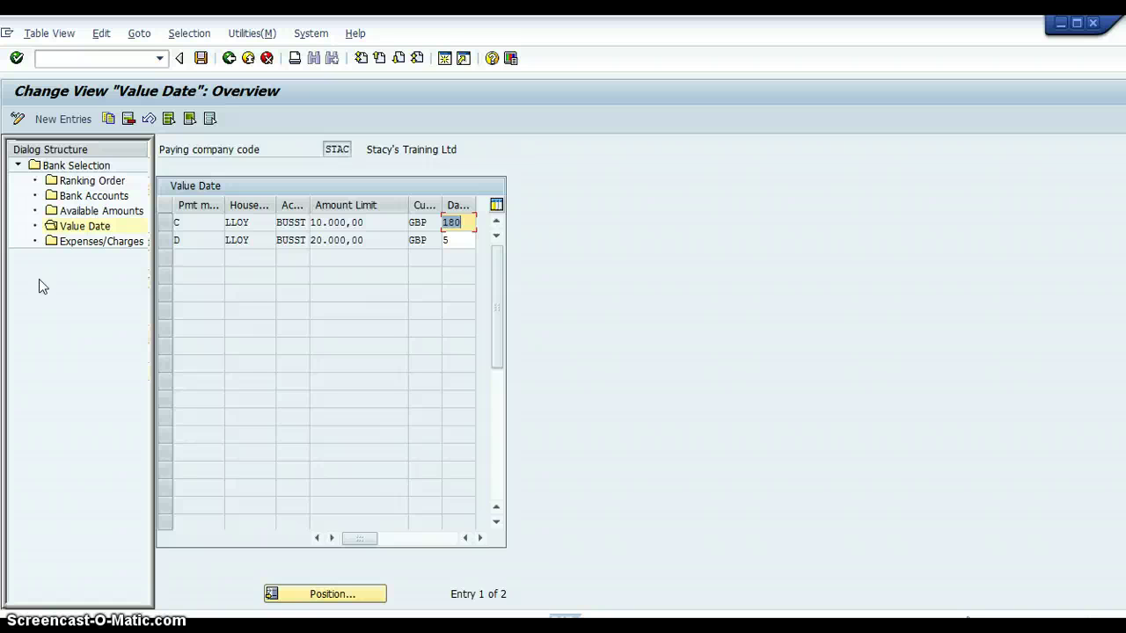
pyautogui.click(230, 59)
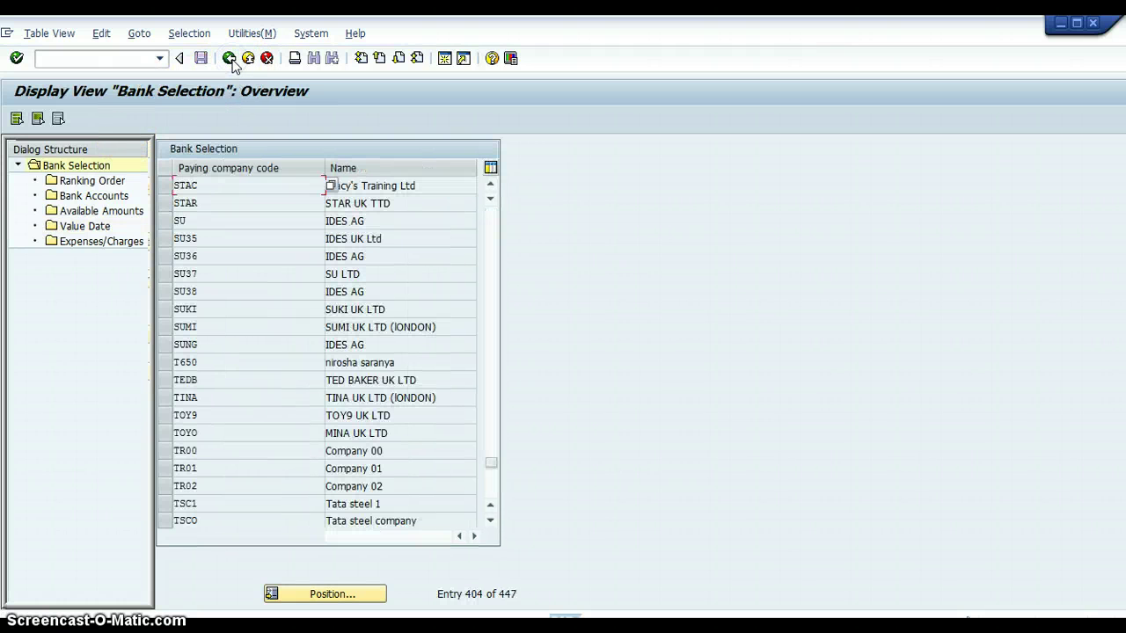
pyautogui.click(165, 187)
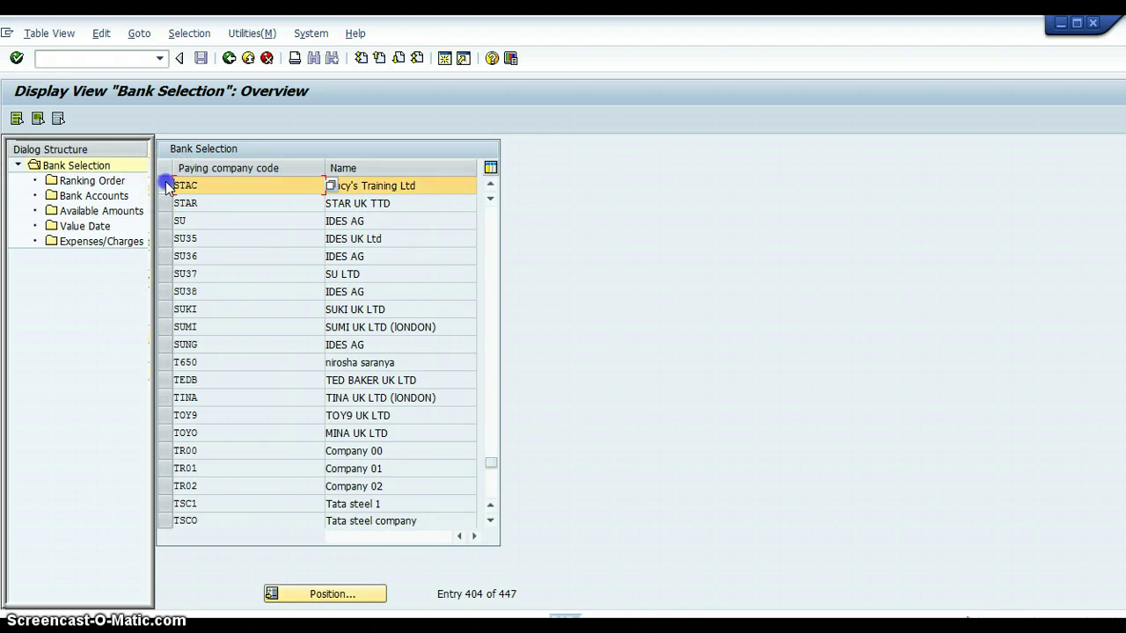
pyautogui.click(115, 245)
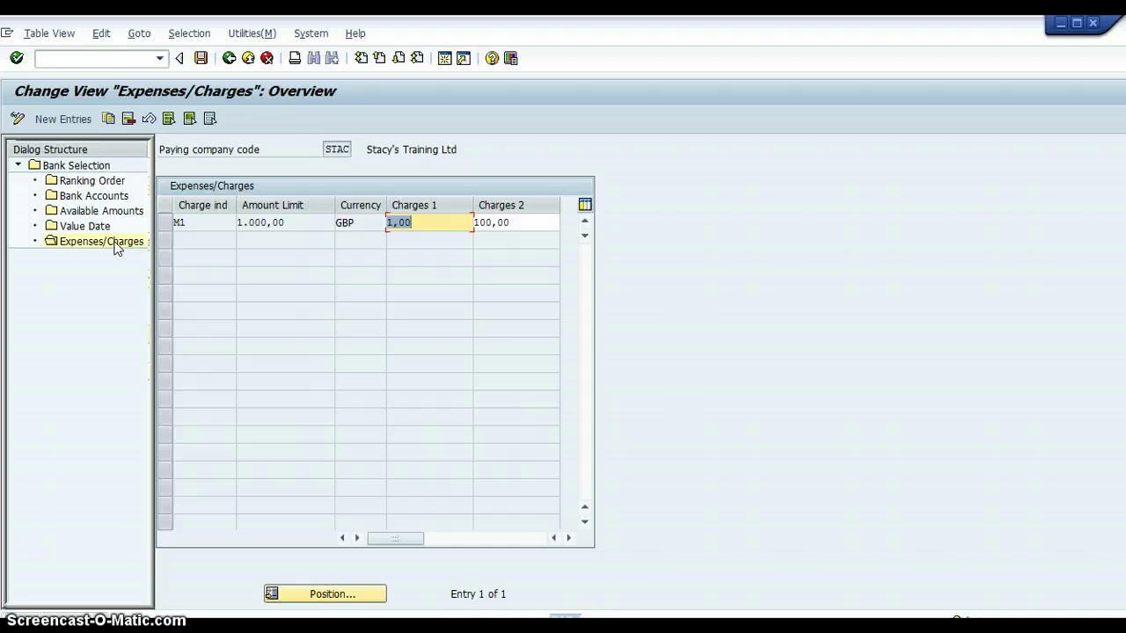
pyautogui.click(230, 58)
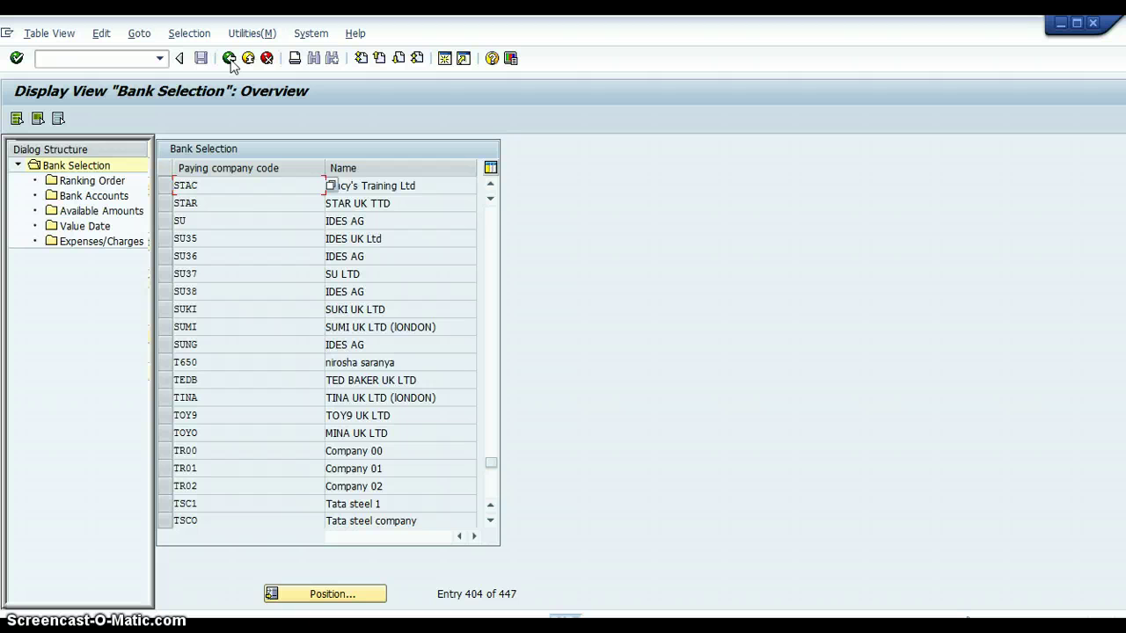
# - From the FBZP overview, open House banks for work area STAC to show house bank LLOY
pyautogui.click(229, 58)
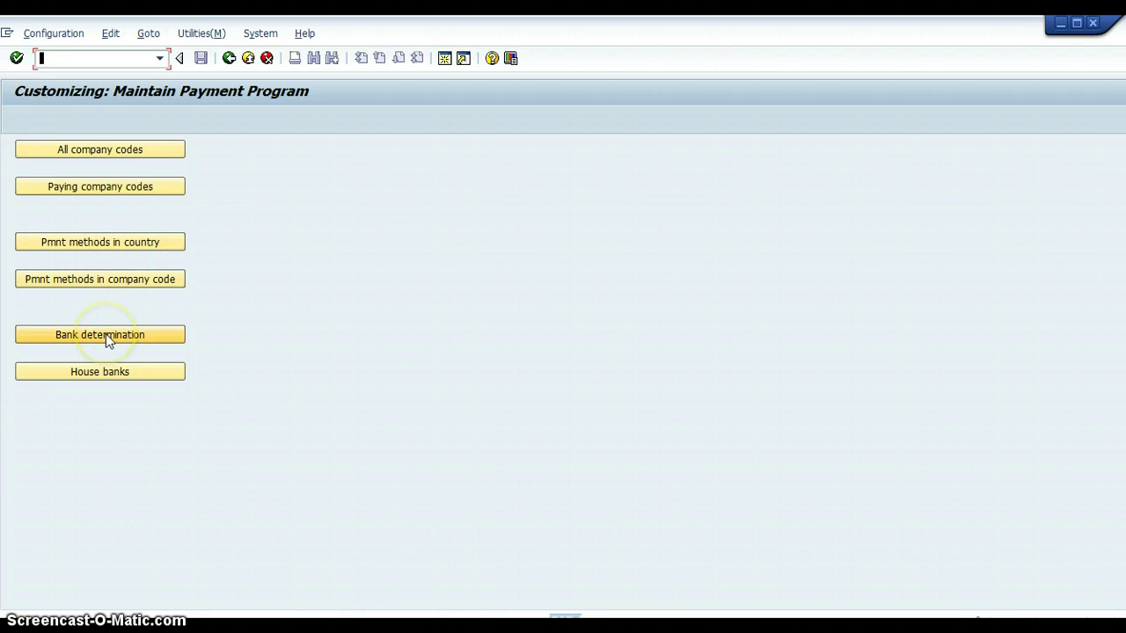
pyautogui.click(103, 373)
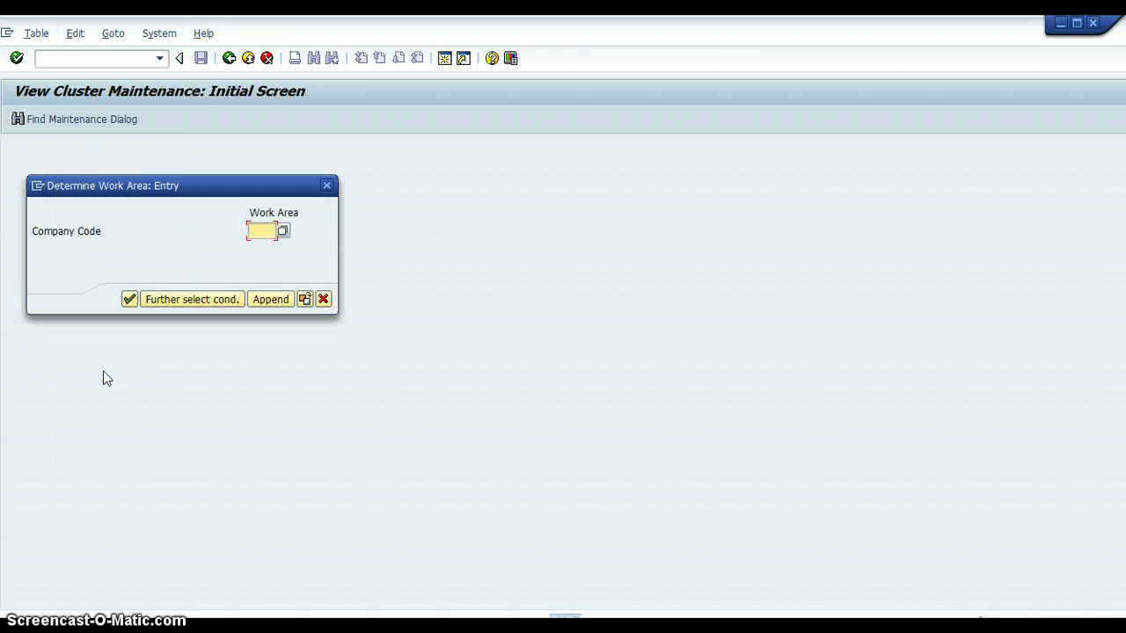
pyautogui.write('stac')
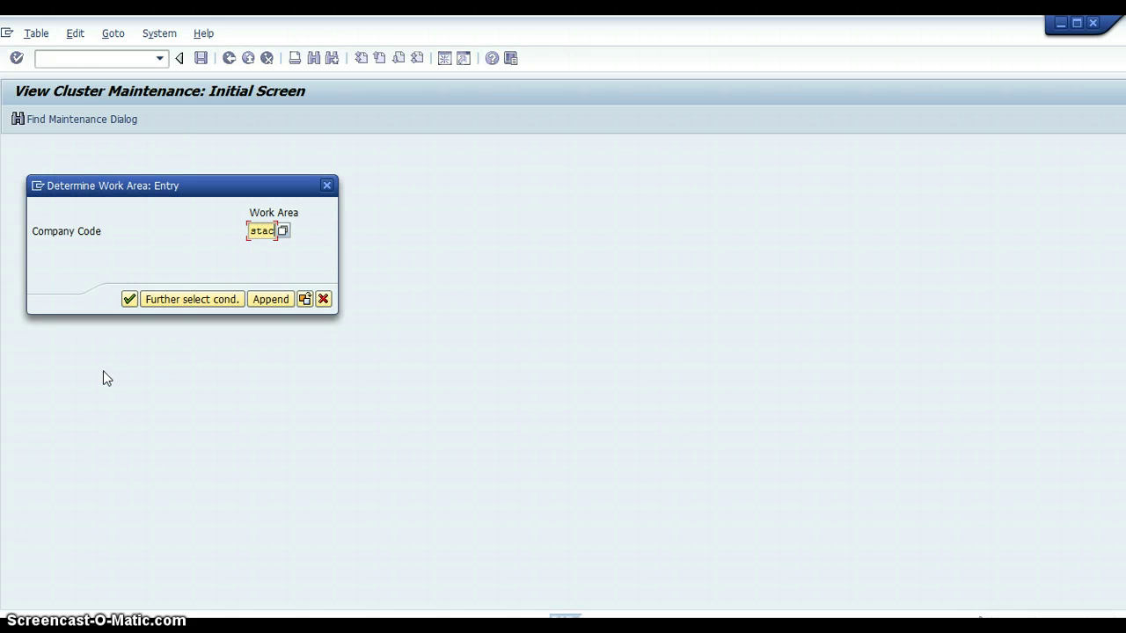
pyautogui.press('Return')
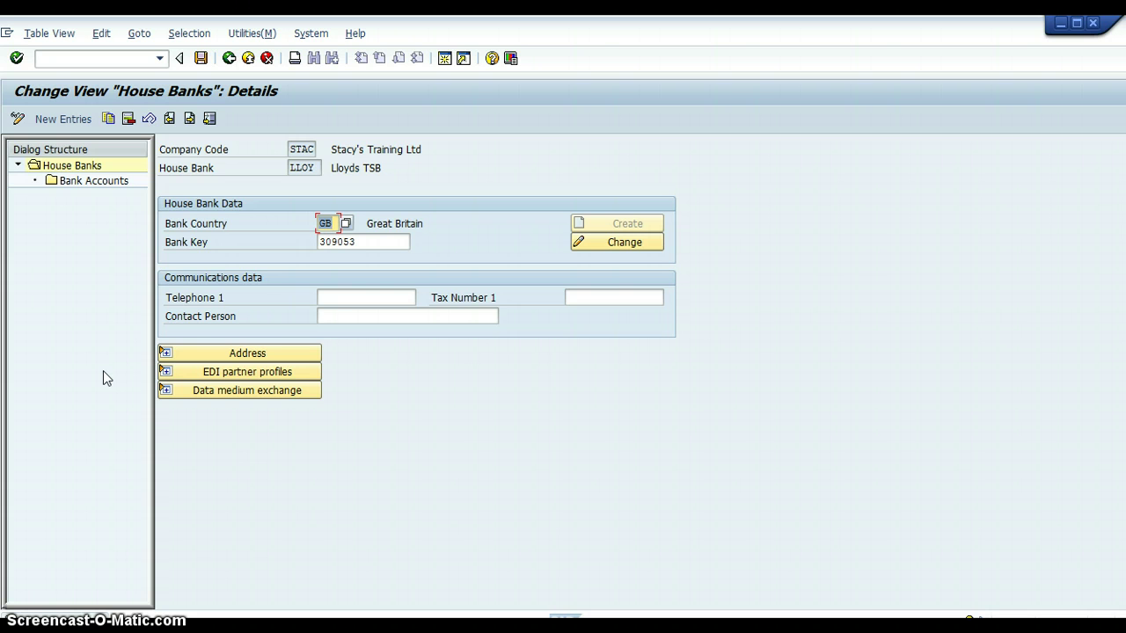
# - Expand LLOY's address and EDI partner profile details, then open its bank accounts BUSST and SALST
pyautogui.click(163, 355)
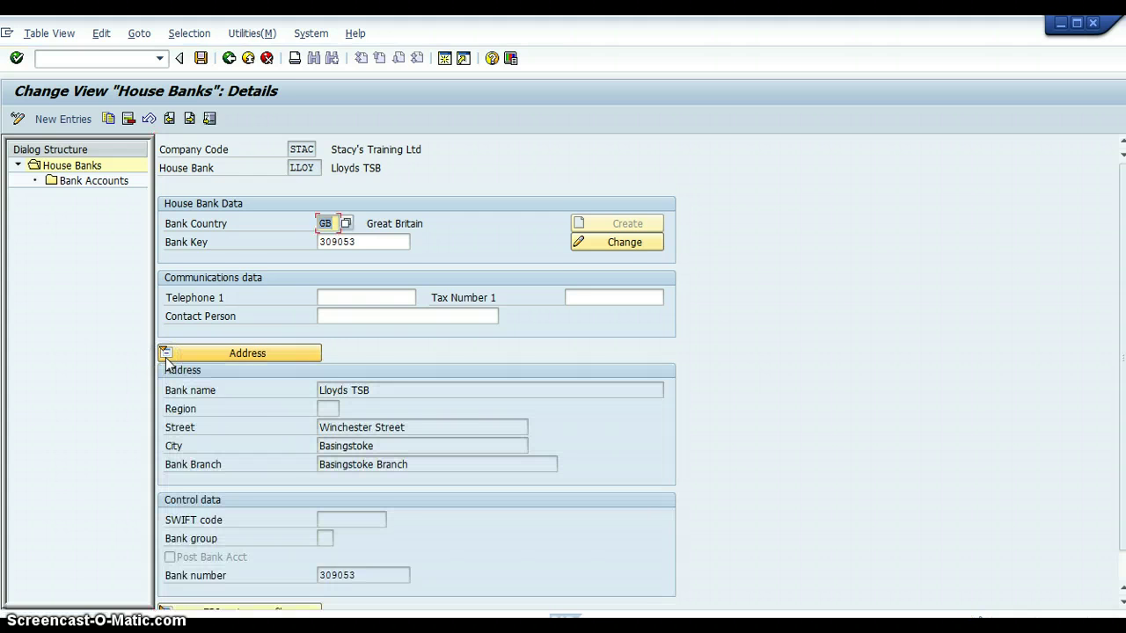
pyautogui.scroll(-2, 165, 360)
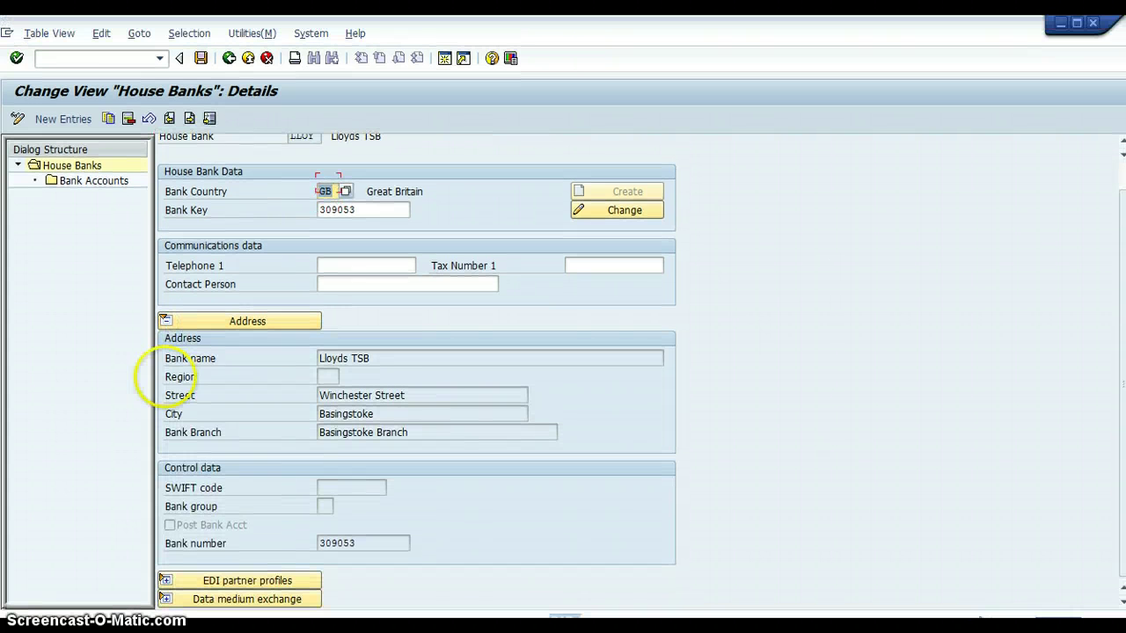
pyautogui.click(165, 579)
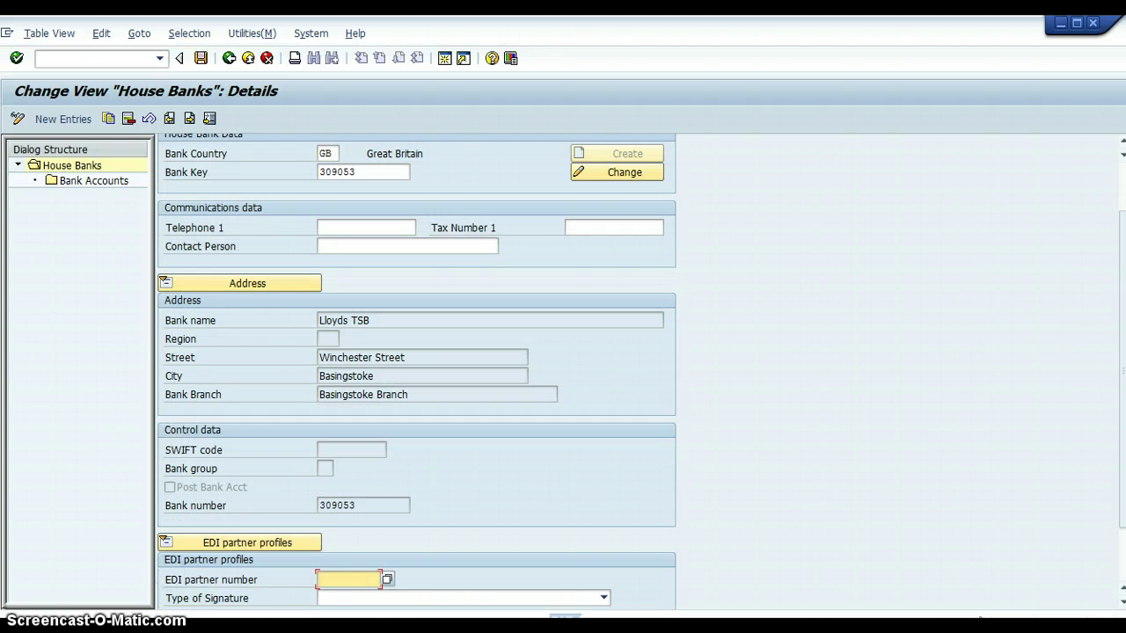
pyautogui.scroll(-2, 414, 370)
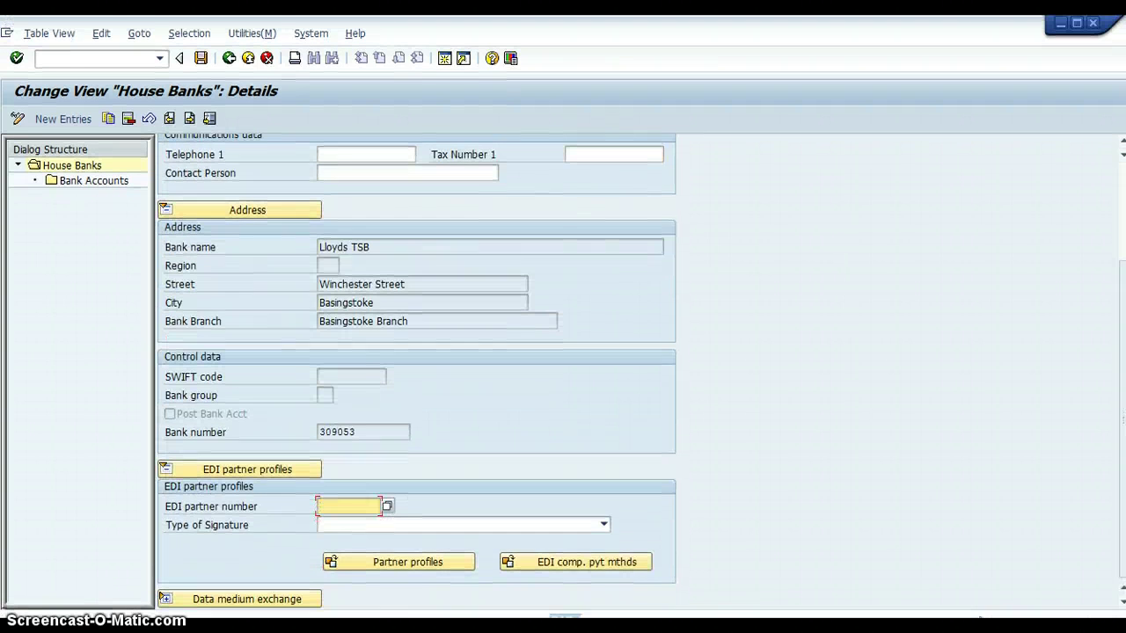
pyautogui.scroll(4, 414, 369)
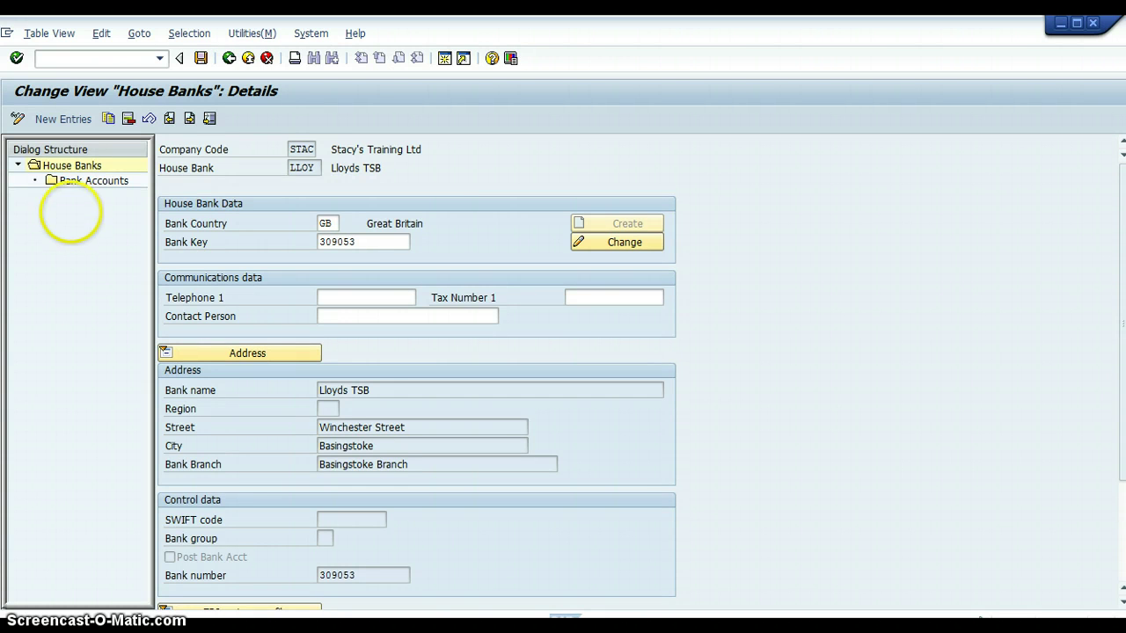
pyautogui.doubleClick(83, 180)
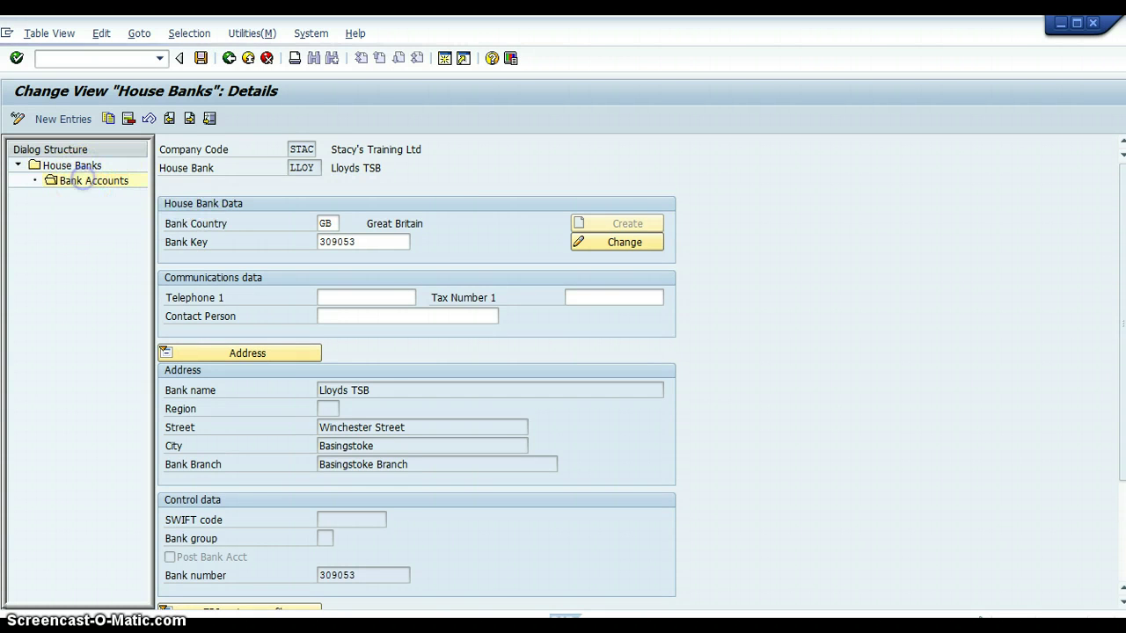